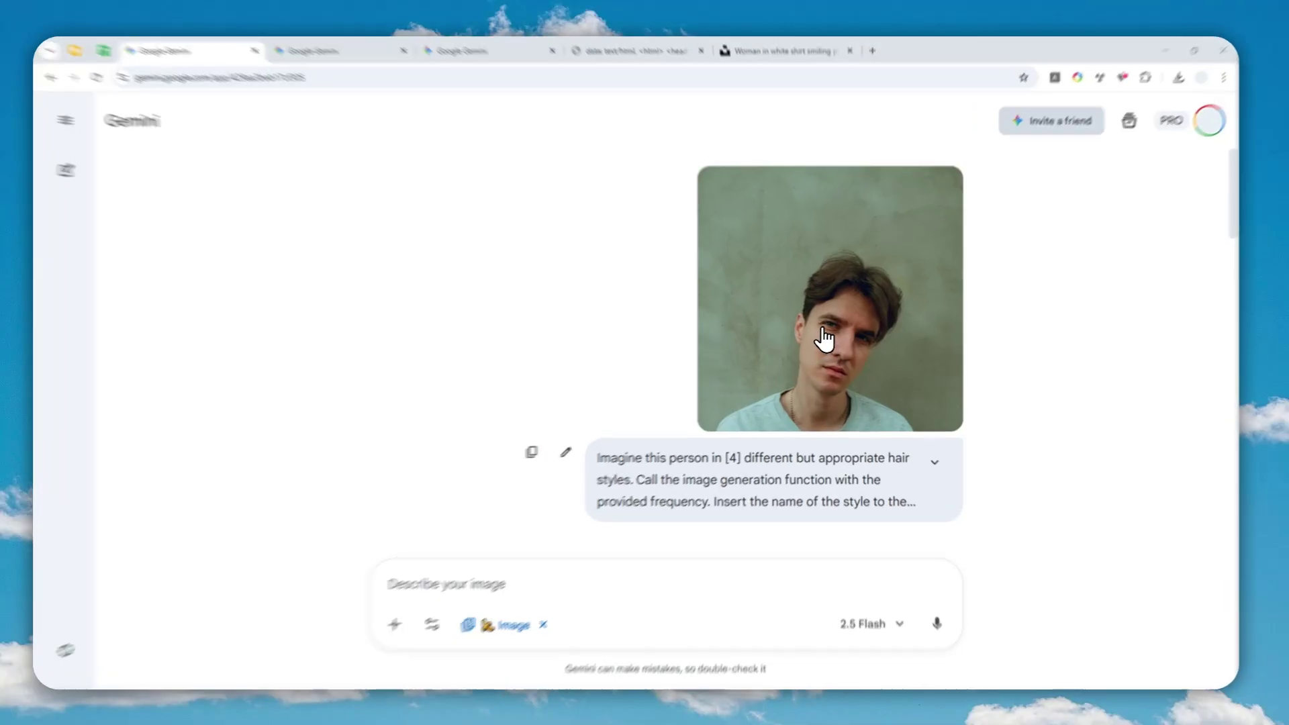
View the uploaded portrait enlarged, then scroll down to Gemini's hairstyle reply
{"action": "left_click", "coordinate": [827, 342]}
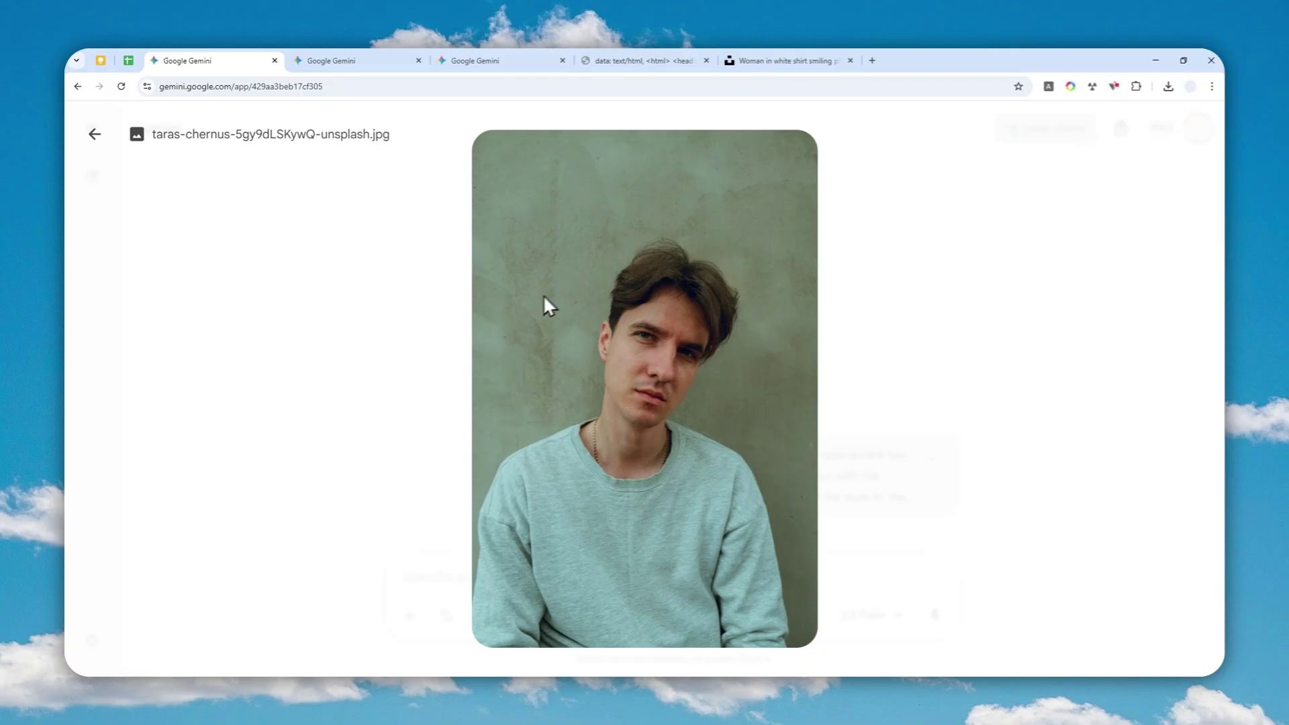
{"action": "left_click", "coordinate": [91, 133]}
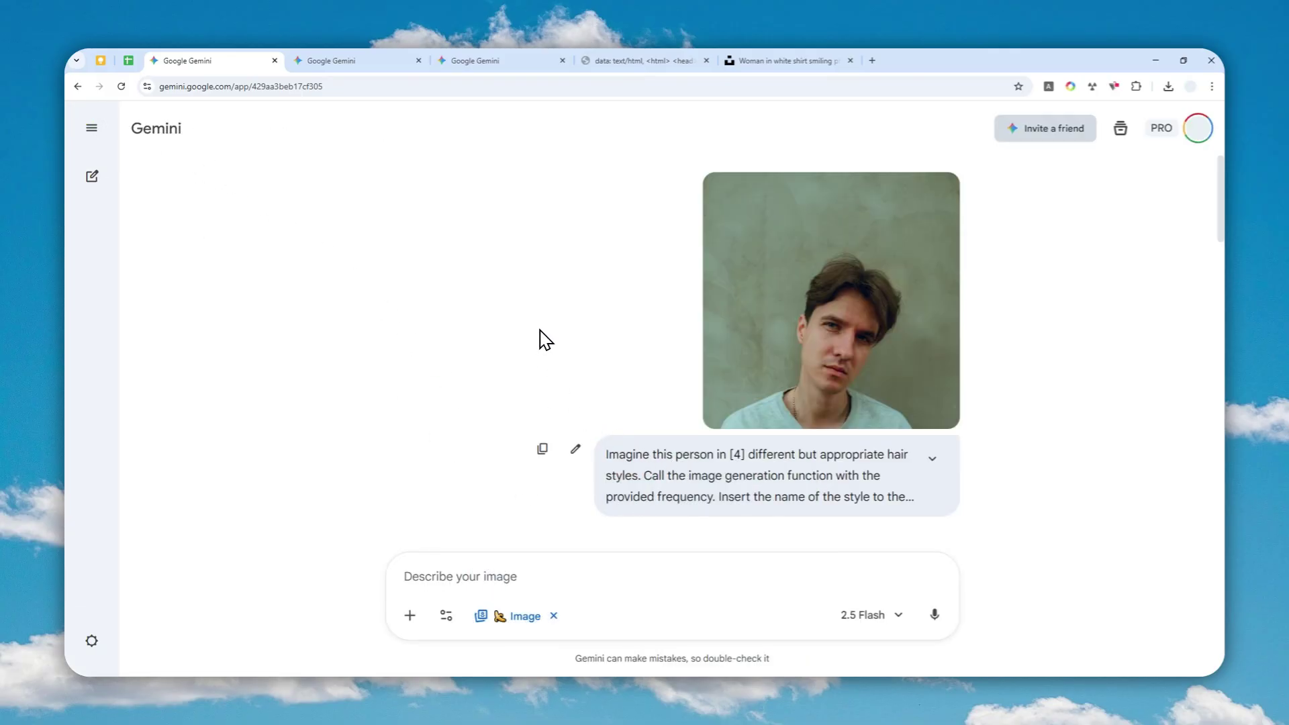
{"action": "scroll", "coordinate": [530, 329], "scroll_direction": "down", "scroll_amount": 5}
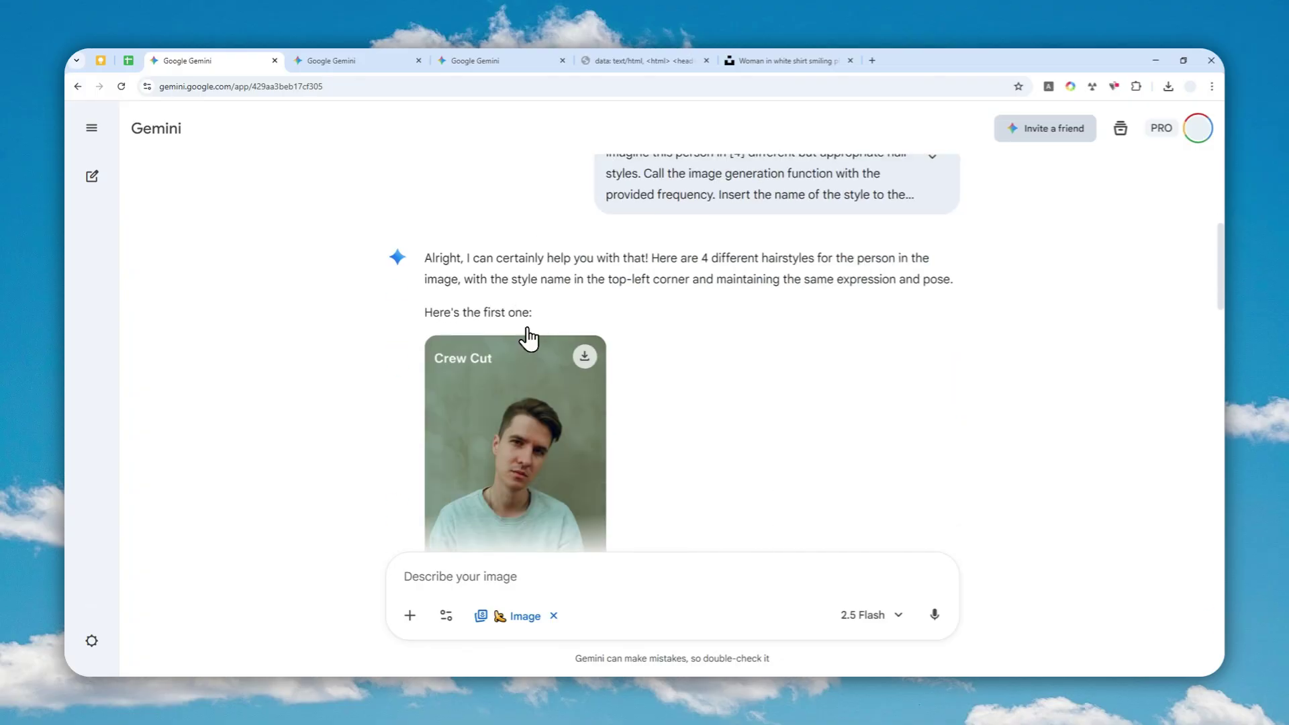
{"action": "scroll", "coordinate": [507, 396], "scroll_direction": "down", "scroll_amount": 1}
Page through the enlarged Crew Cut, Quiff, Slick Back and Messy Fringe results
{"action": "left_click", "coordinate": [510, 391]}
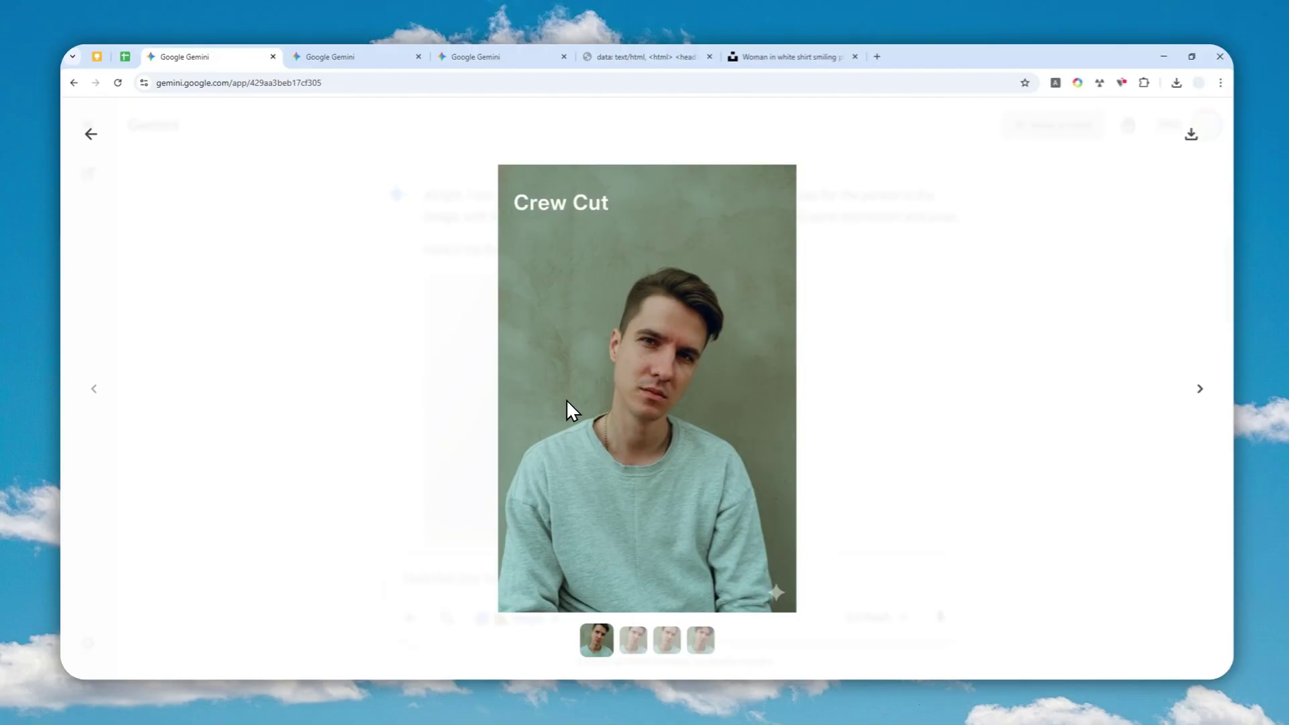
{"action": "left_click", "coordinate": [631, 638]}
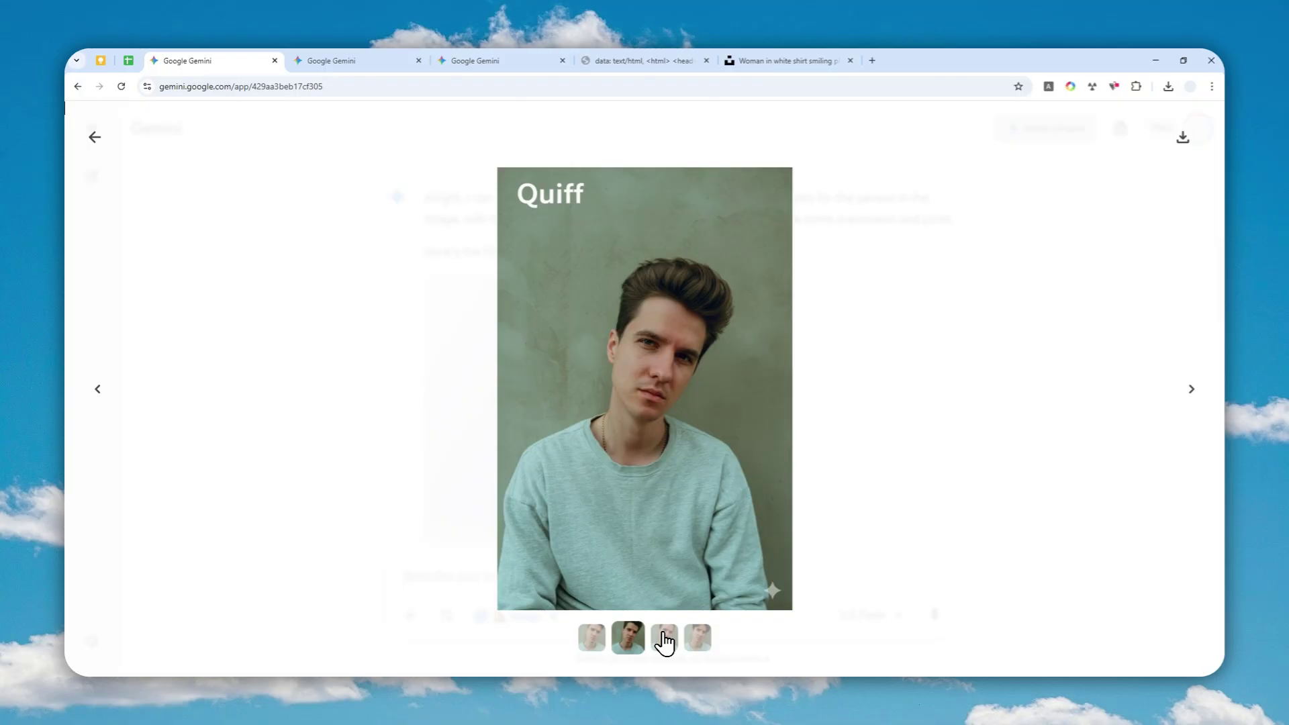
{"action": "left_click", "coordinate": [663, 634]}
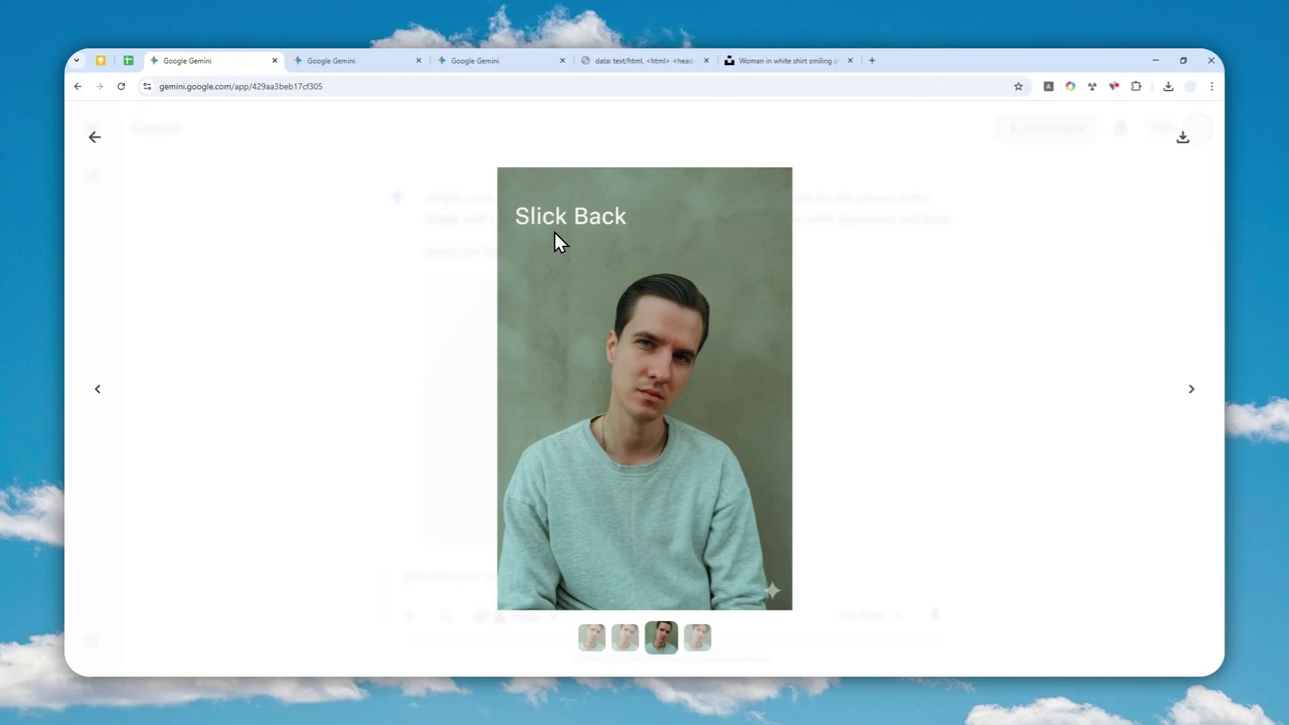
{"action": "left_click", "coordinate": [700, 634]}
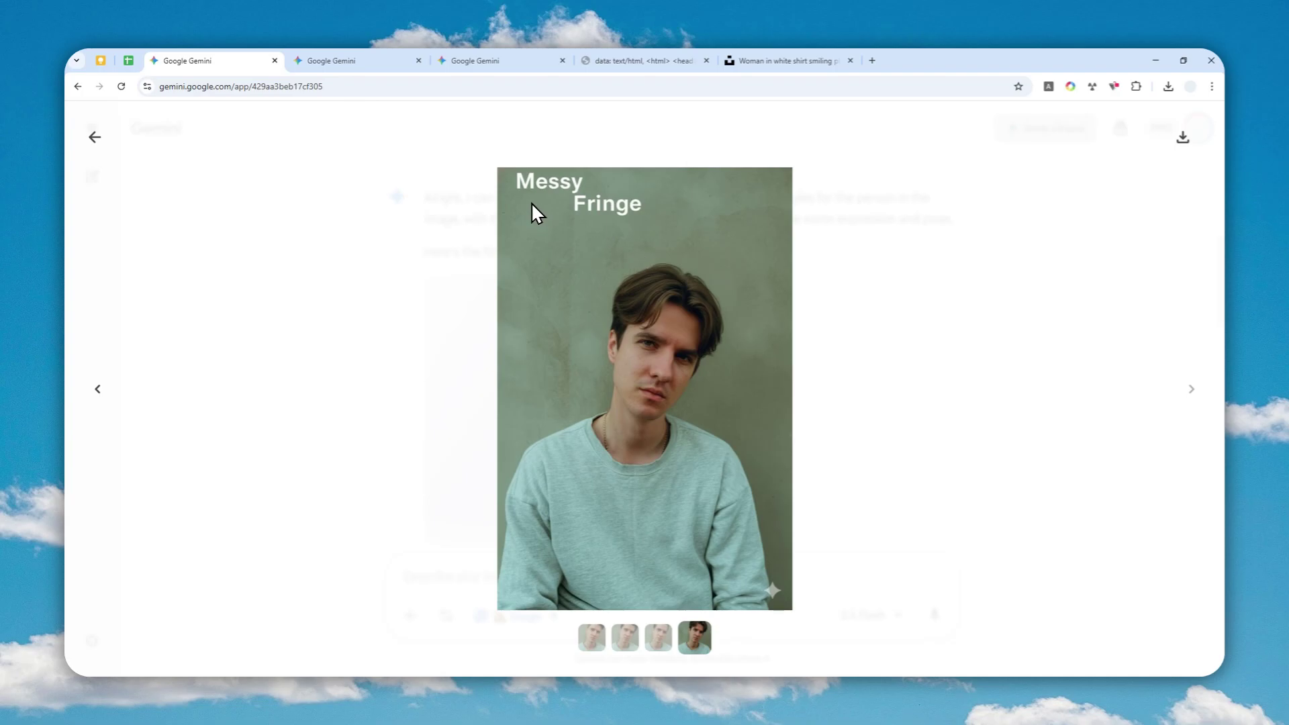
In the second chat, view Slicked Back, Side Part, Crew Cut, Messy Crop, Quiff and Undercut enlarged
{"action": "left_click", "coordinate": [389, 60]}
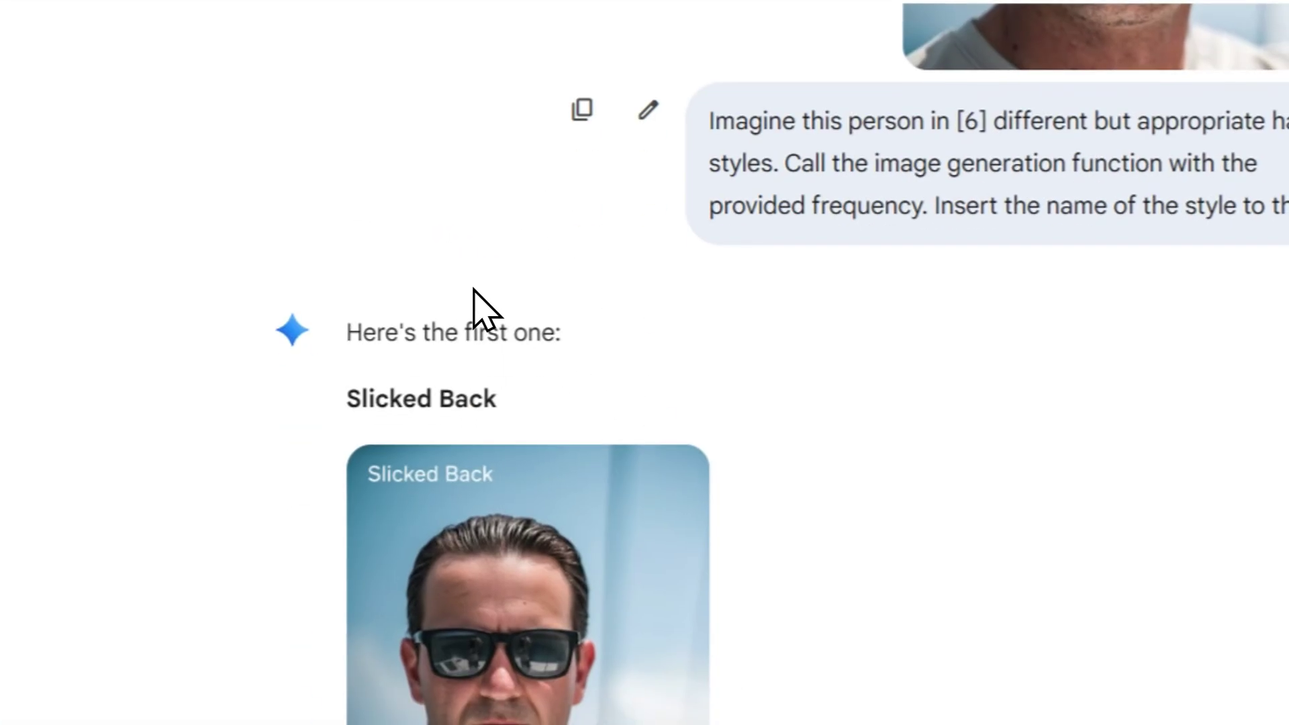
{"action": "left_click", "coordinate": [534, 480]}
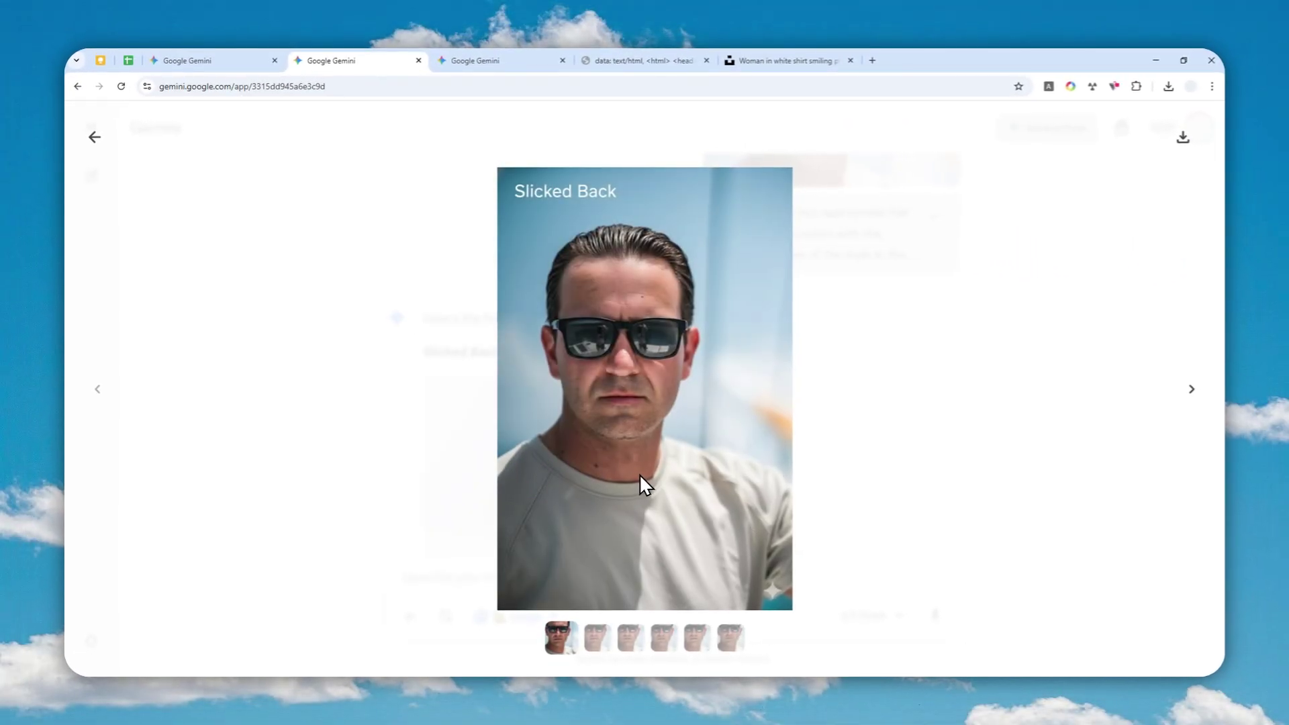
{"action": "left_click", "coordinate": [596, 637]}
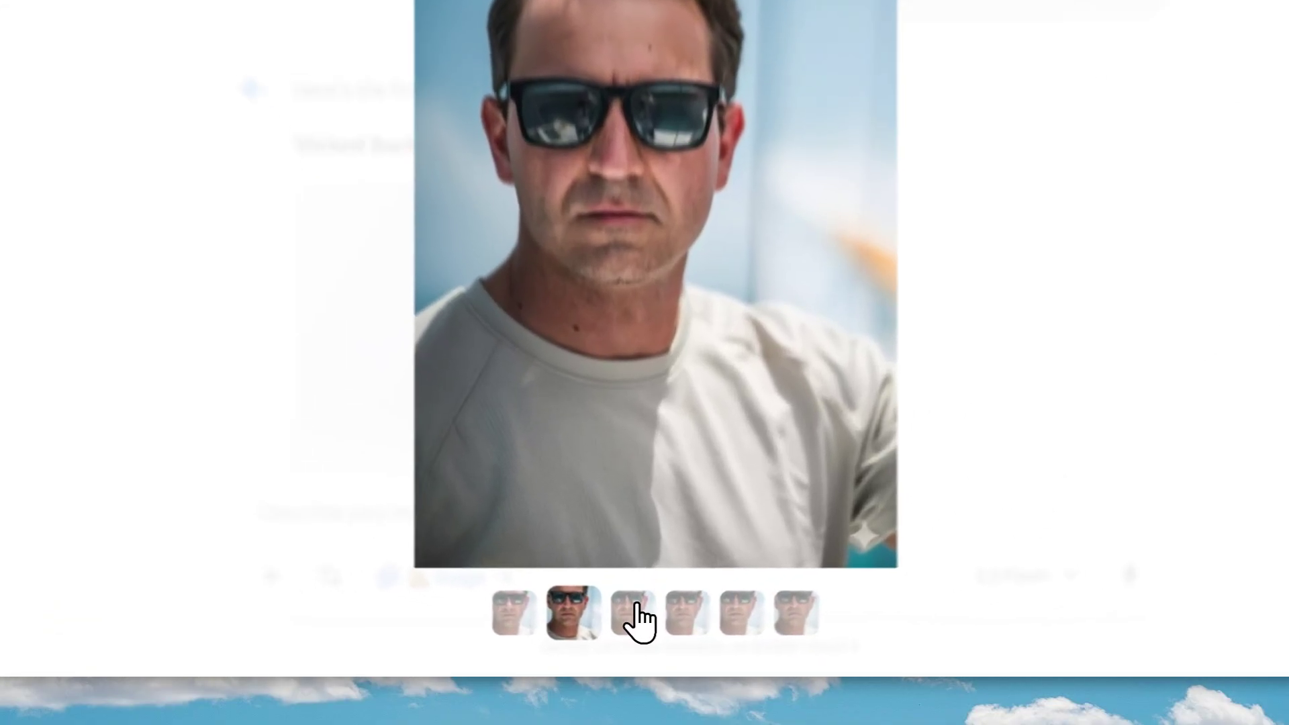
{"action": "left_click", "coordinate": [633, 639]}
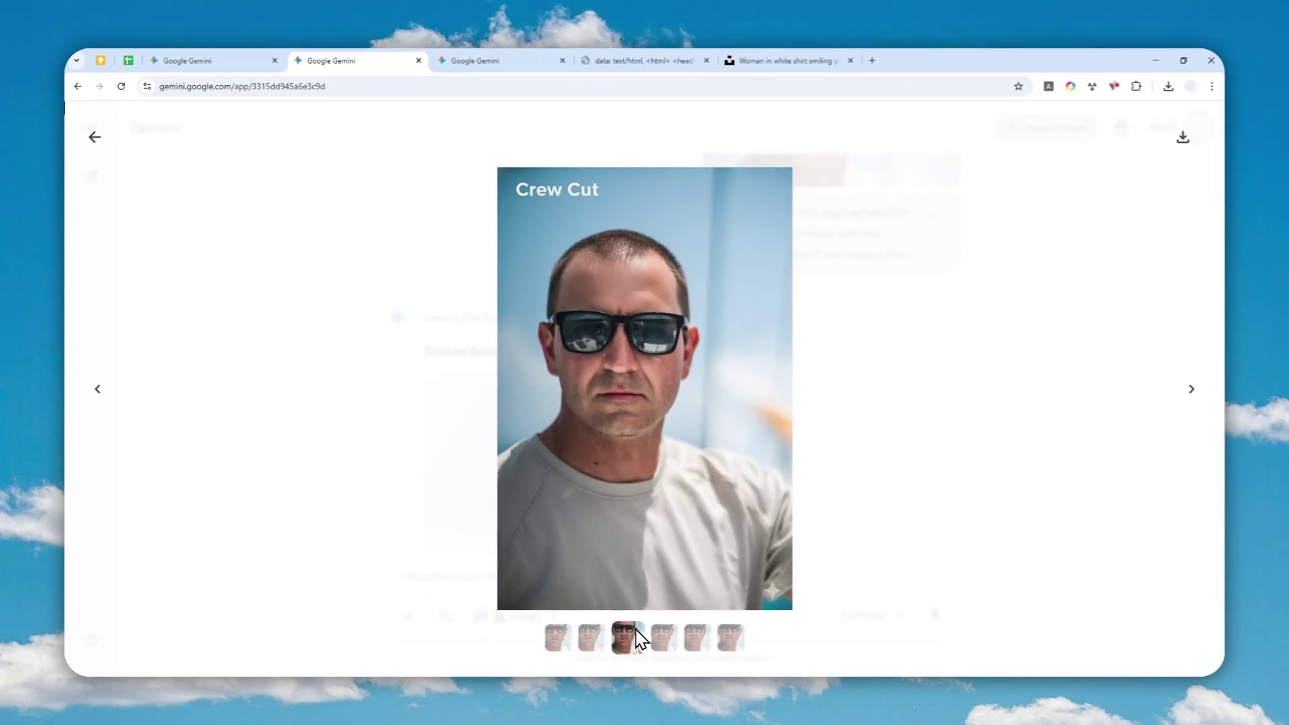
{"action": "left_click", "coordinate": [659, 634]}
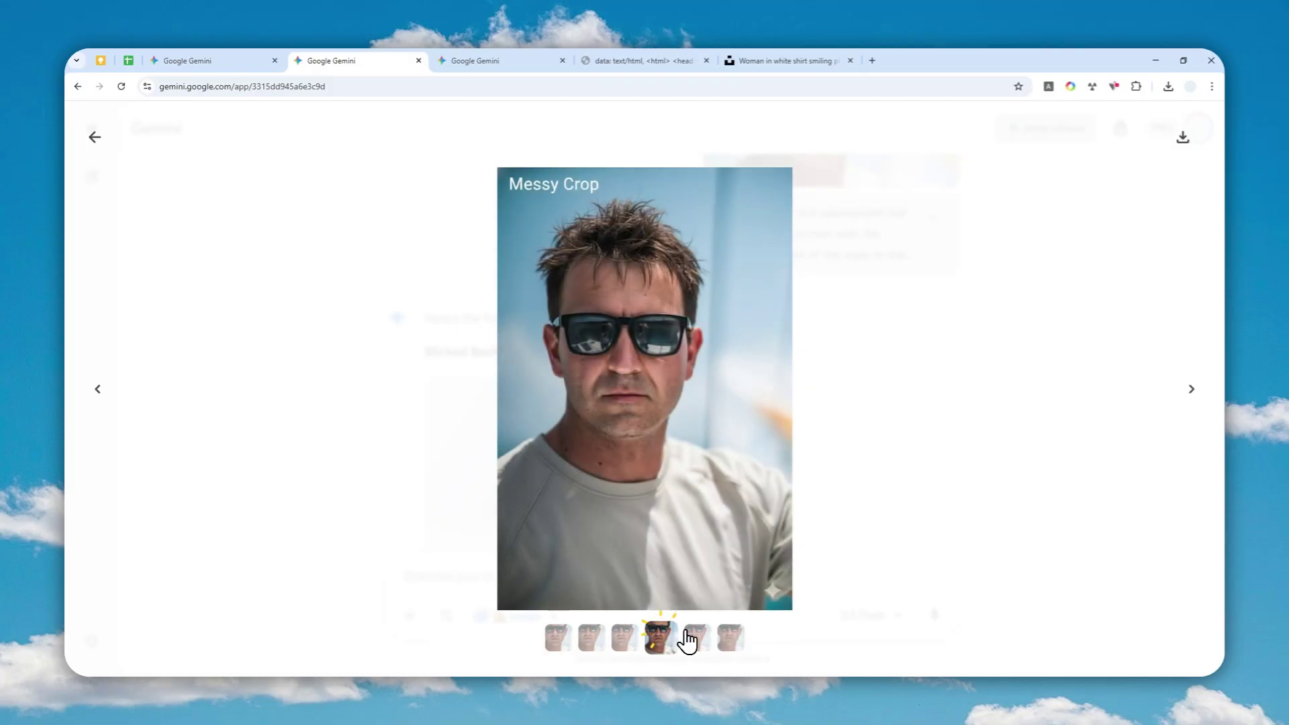
{"action": "left_click", "coordinate": [694, 637]}
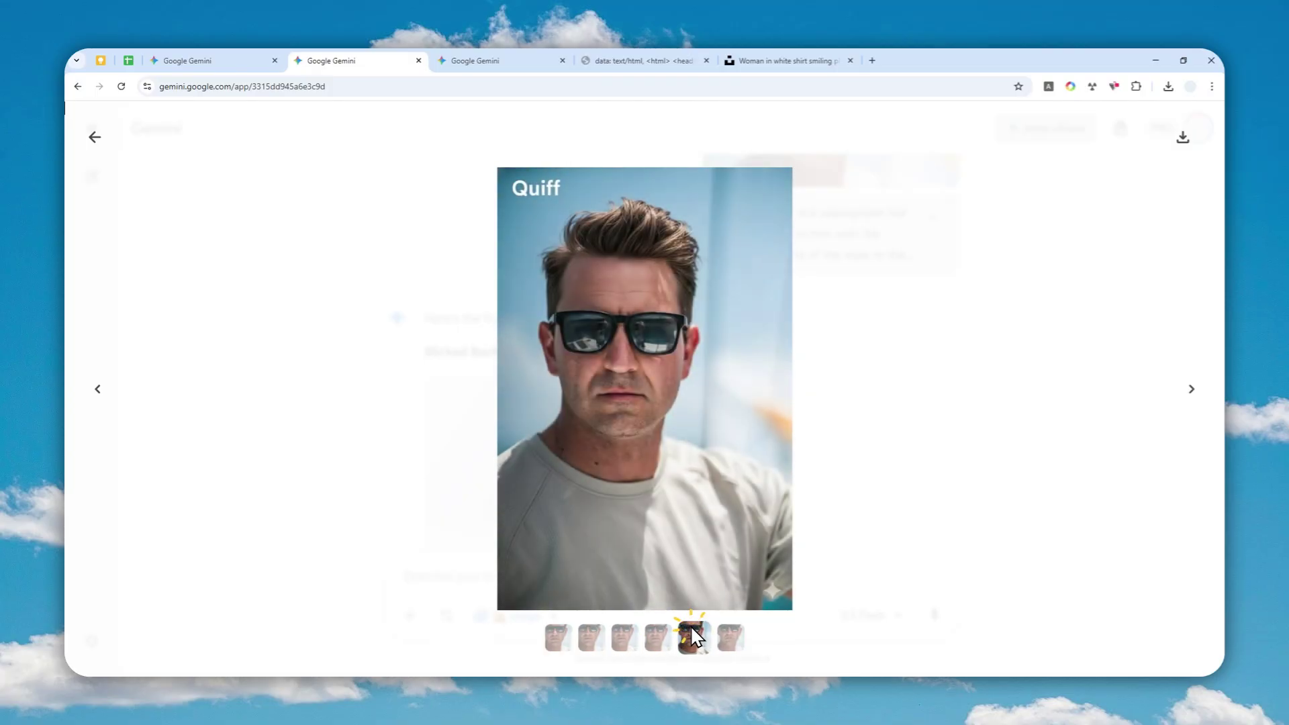
{"action": "left_click", "coordinate": [731, 637]}
Switch to the third chat and scroll to the woman's six numbered hairstyle results
{"action": "left_click", "coordinate": [458, 60]}
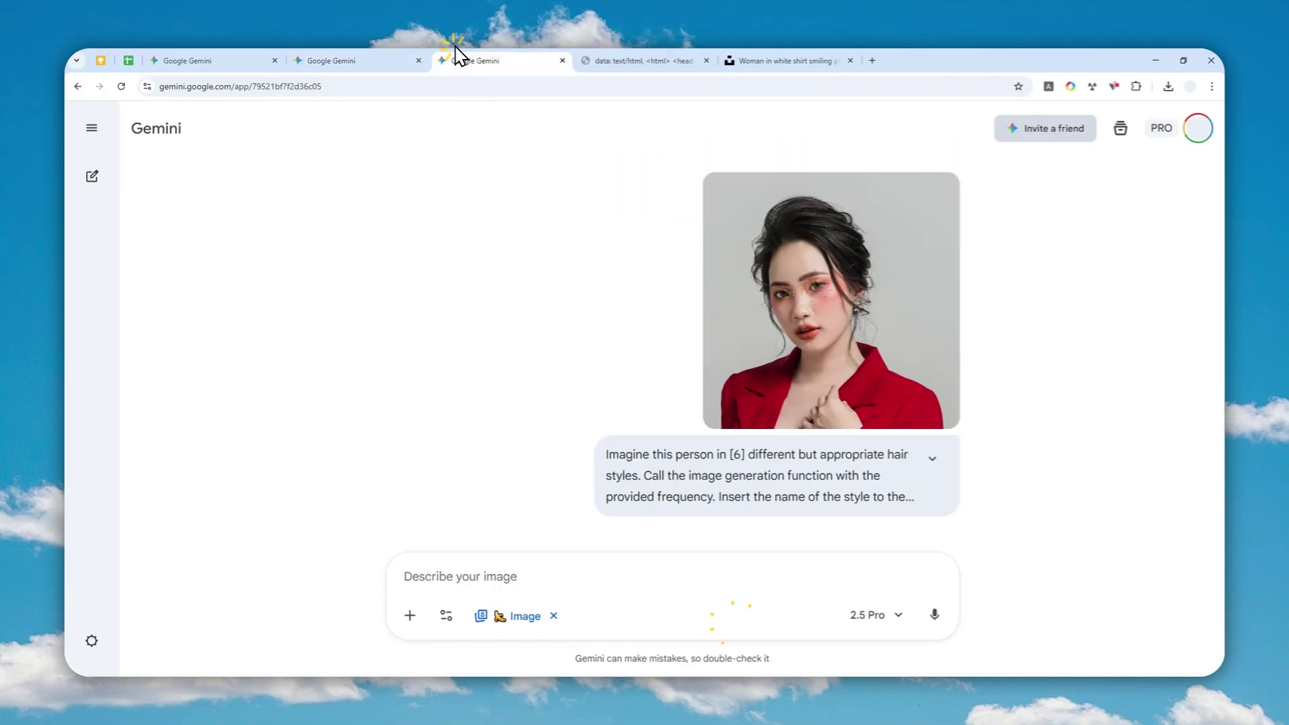
{"action": "scroll", "coordinate": [544, 365], "scroll_direction": "down", "scroll_amount": 6}
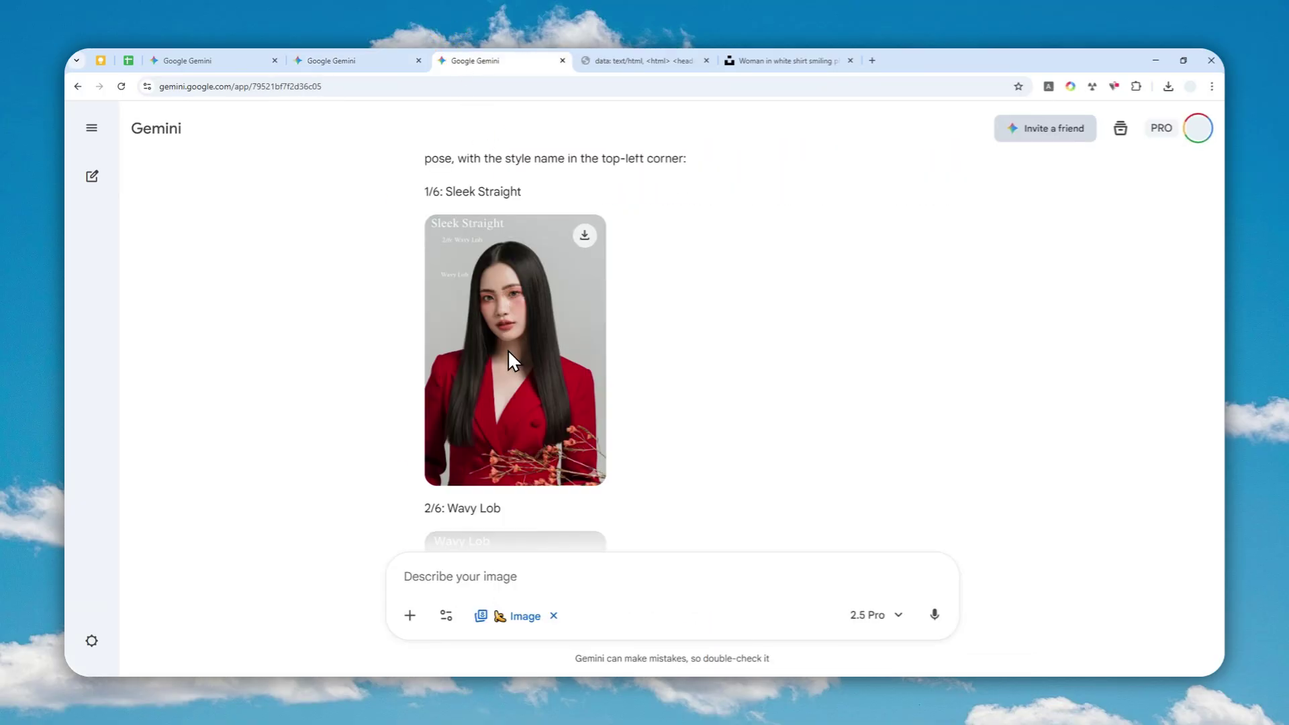
{"action": "scroll", "coordinate": [534, 306], "scroll_direction": "down", "scroll_amount": 20}
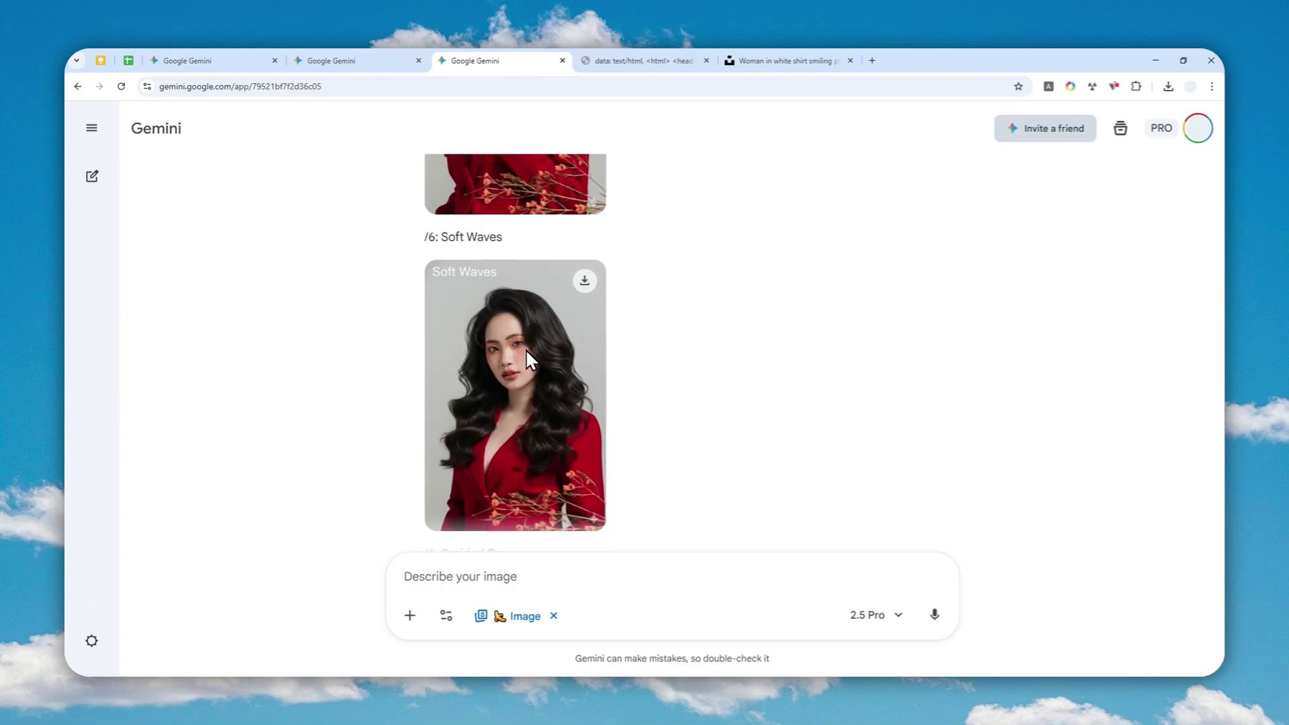
Start a fresh Gemini chat in a new browser tab
{"action": "left_click", "coordinate": [872, 60]}
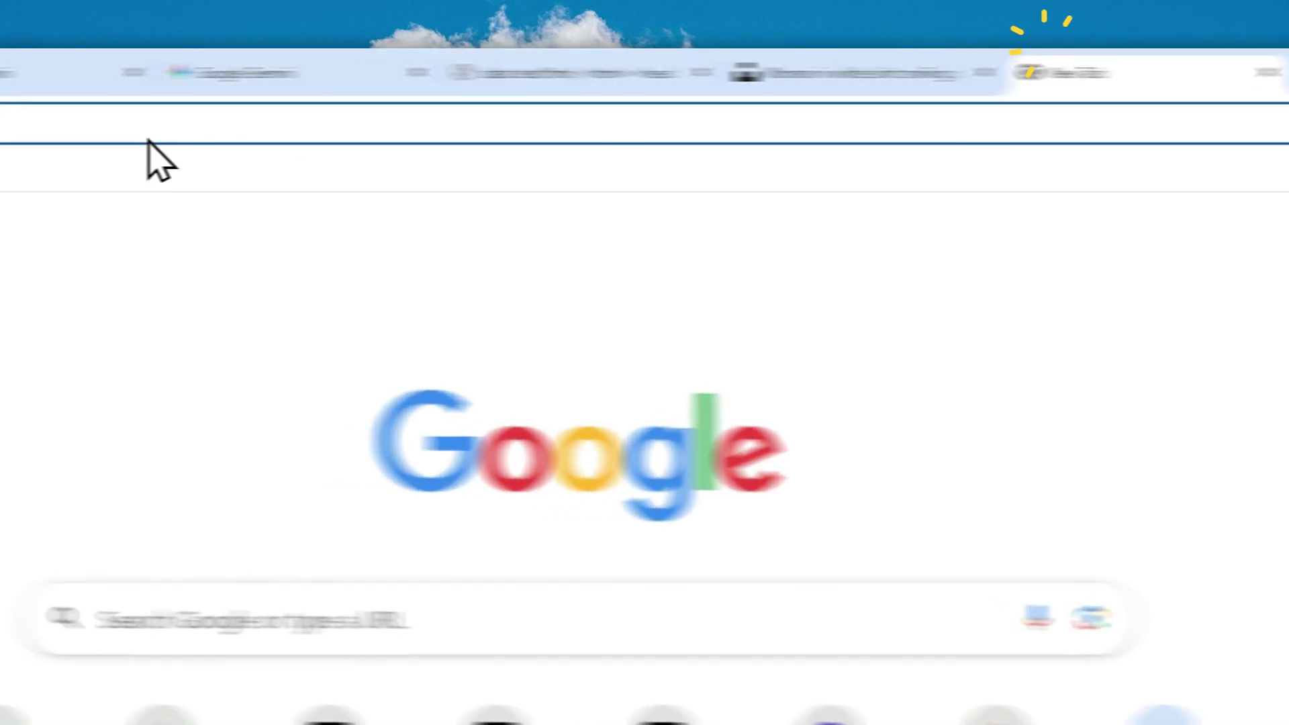
{"action": "type", "text": "ge"}
{"action": "left_click", "coordinate": [272, 171]}
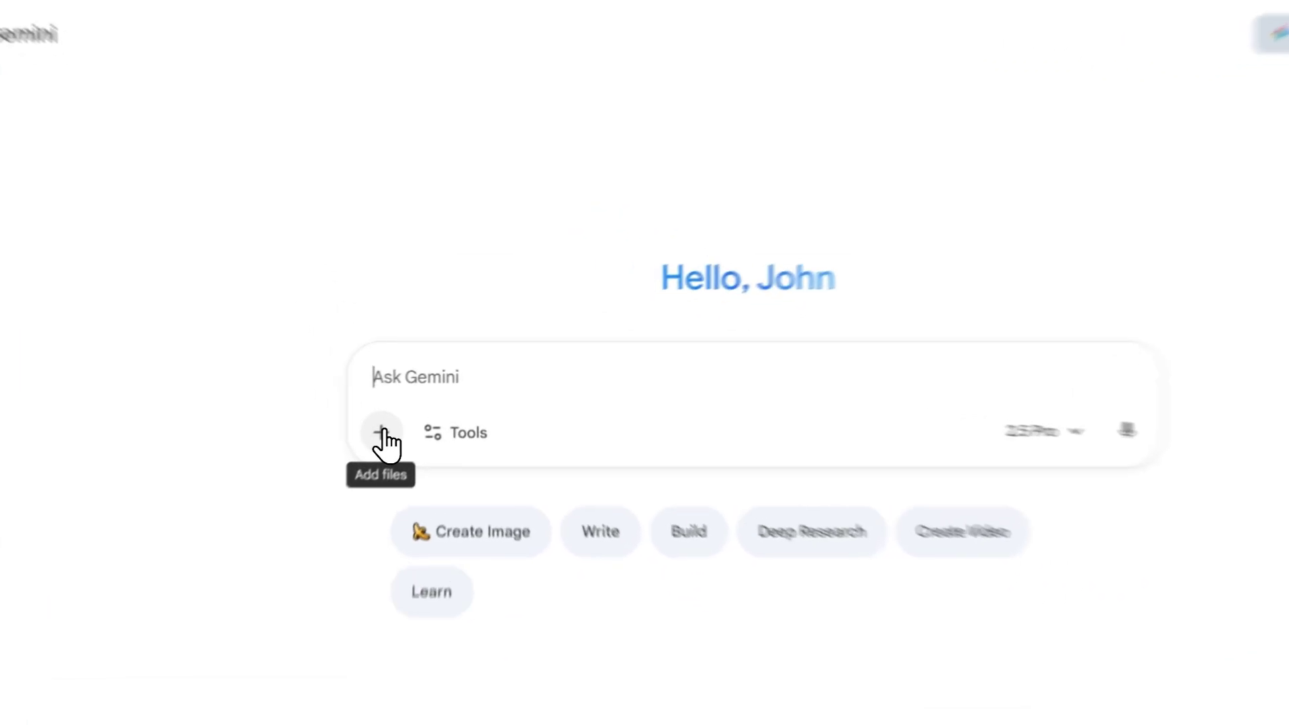
{"action": "left_click", "coordinate": [410, 409]}
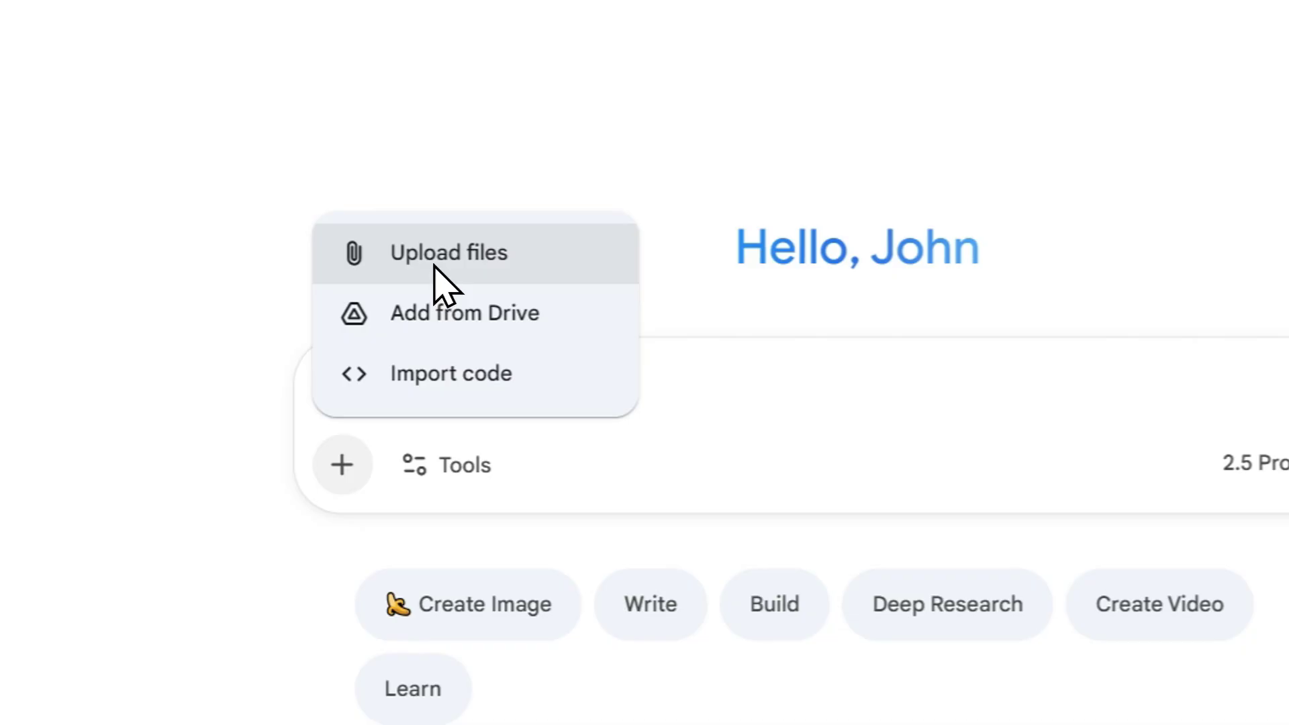
{"action": "left_click", "coordinate": [344, 463]}
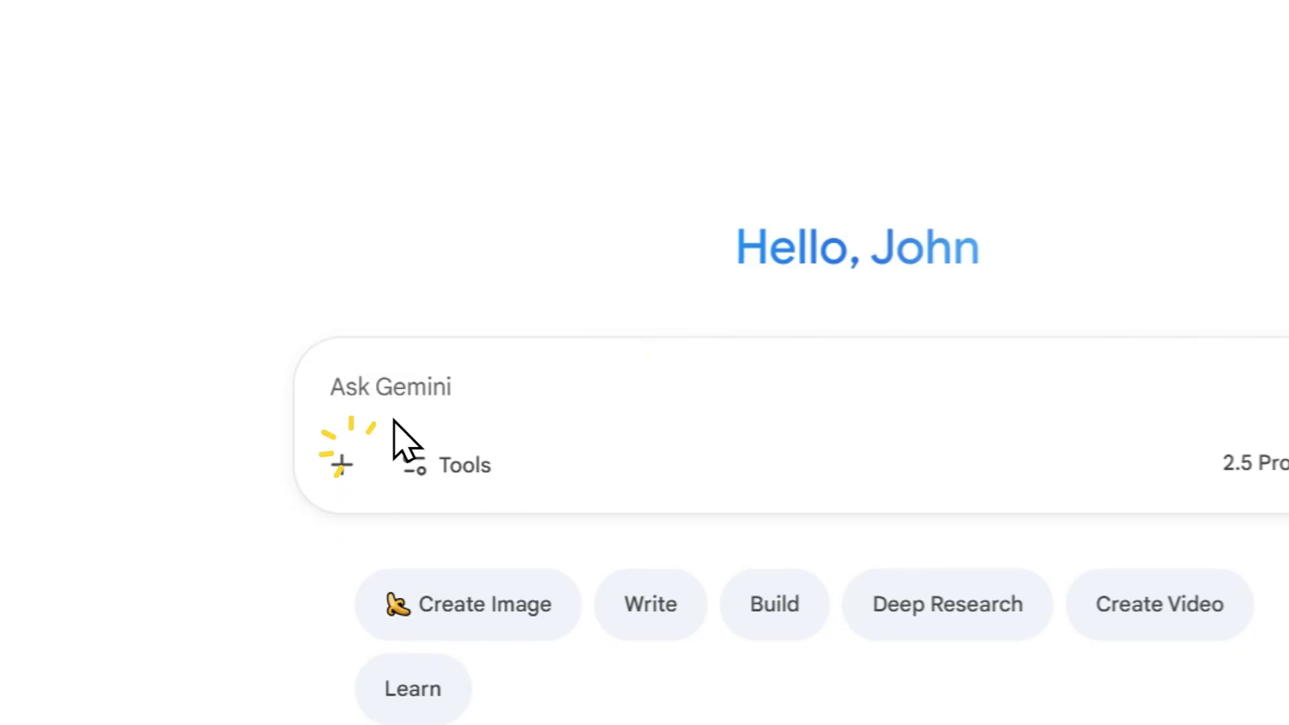
Copy the stock photo of the blonde woman and paste it into the new prompt
{"action": "left_click", "coordinate": [834, 49]}
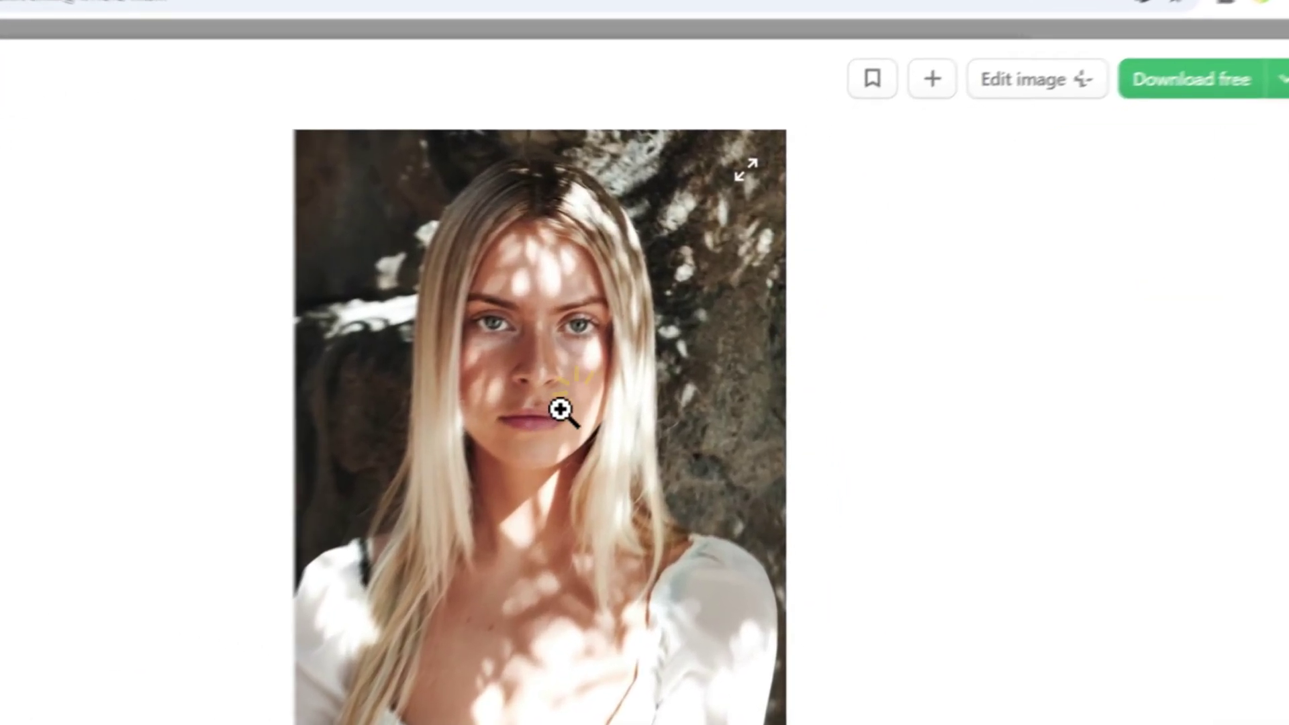
{"action": "right_click", "coordinate": [660, 325]}
{"action": "left_click", "coordinate": [631, 516]}
{"action": "left_click", "coordinate": [848, 6]}
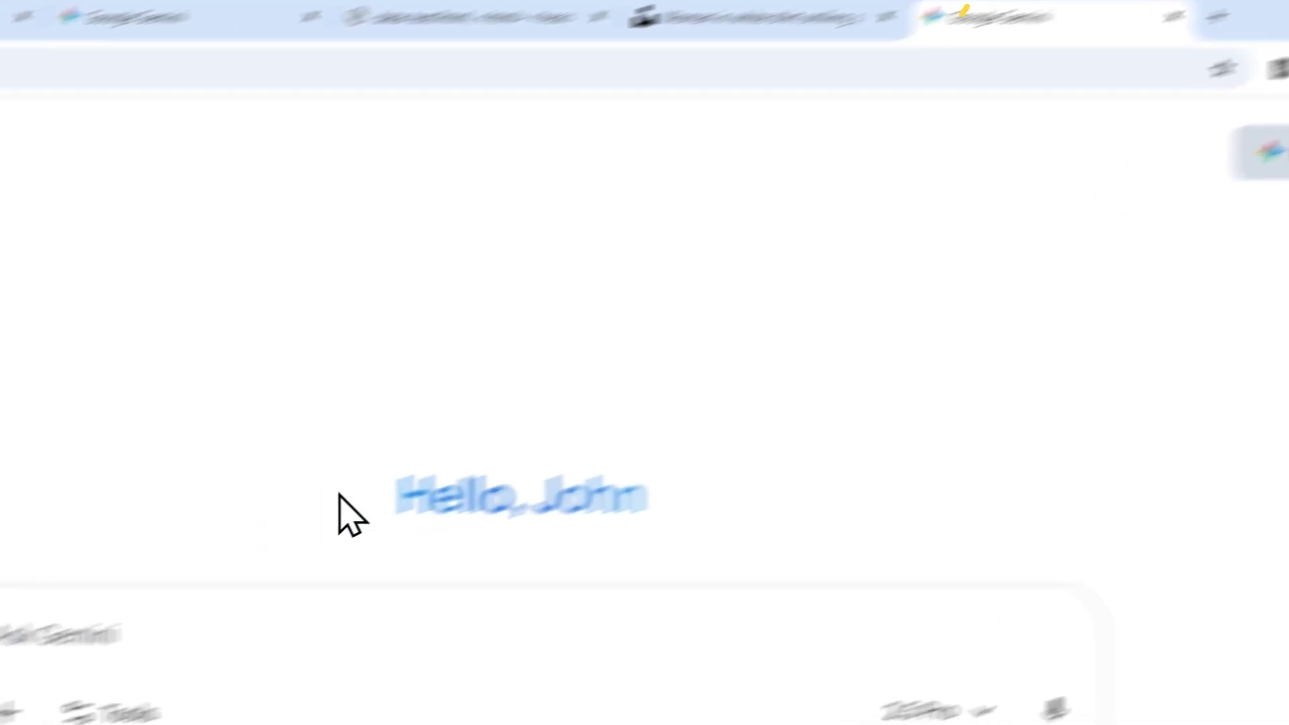
{"action": "right_click", "coordinate": [322, 548]}
{"action": "left_click", "coordinate": [406, 724]}
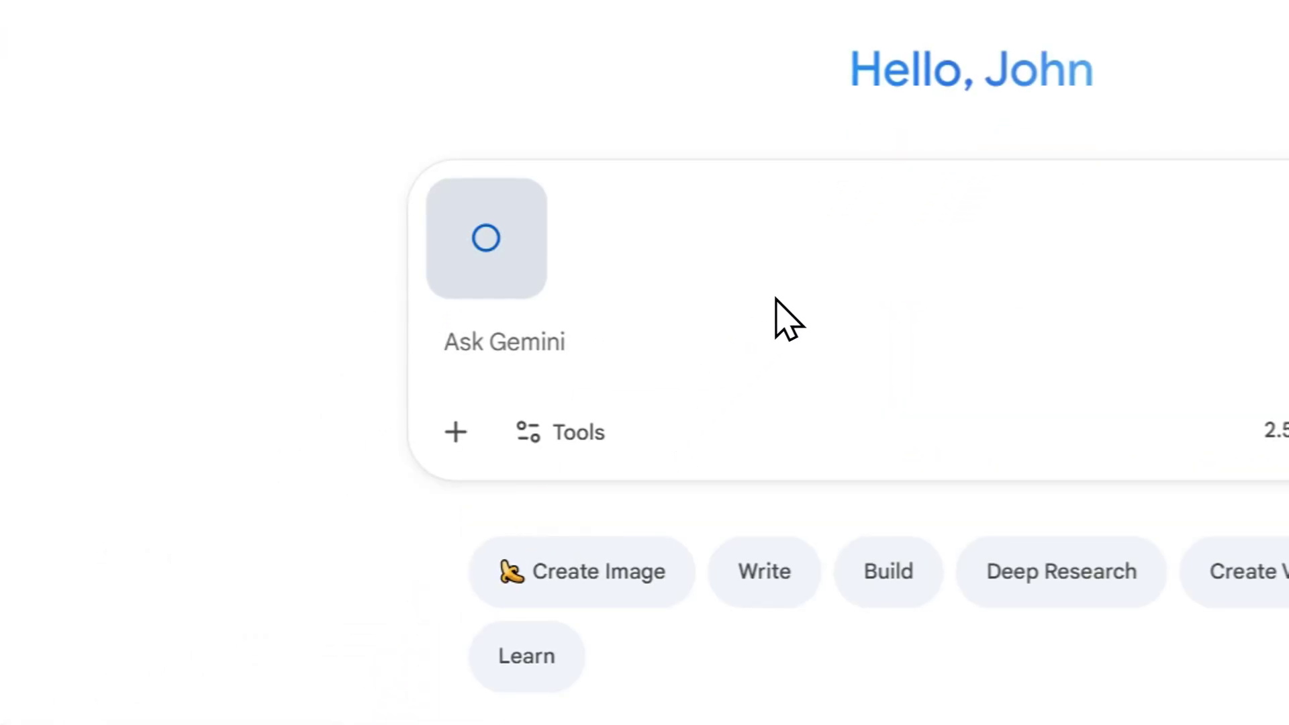
Select the entire hairstyle prompt text in the notepad tab
{"action": "left_click", "coordinate": [743, 9]}
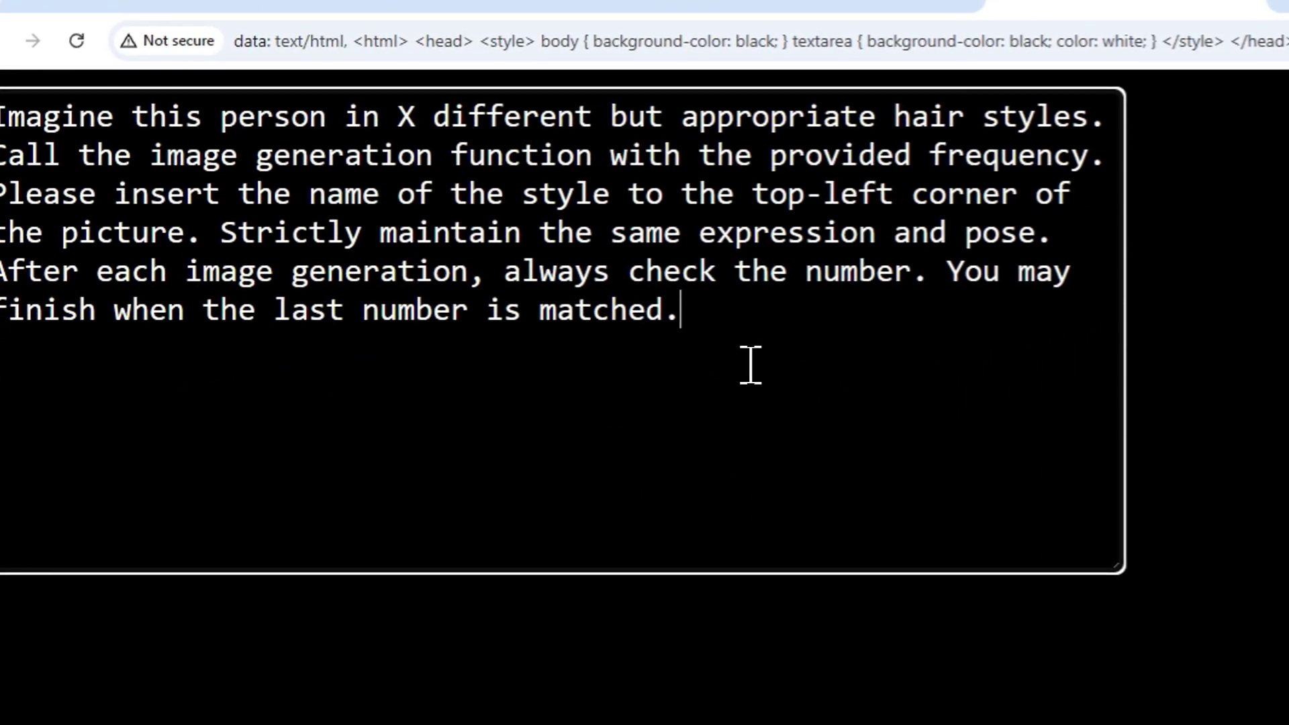
{"action": "left_click_drag", "start_coordinate": [684, 312], "coordinate": [1, 117]}
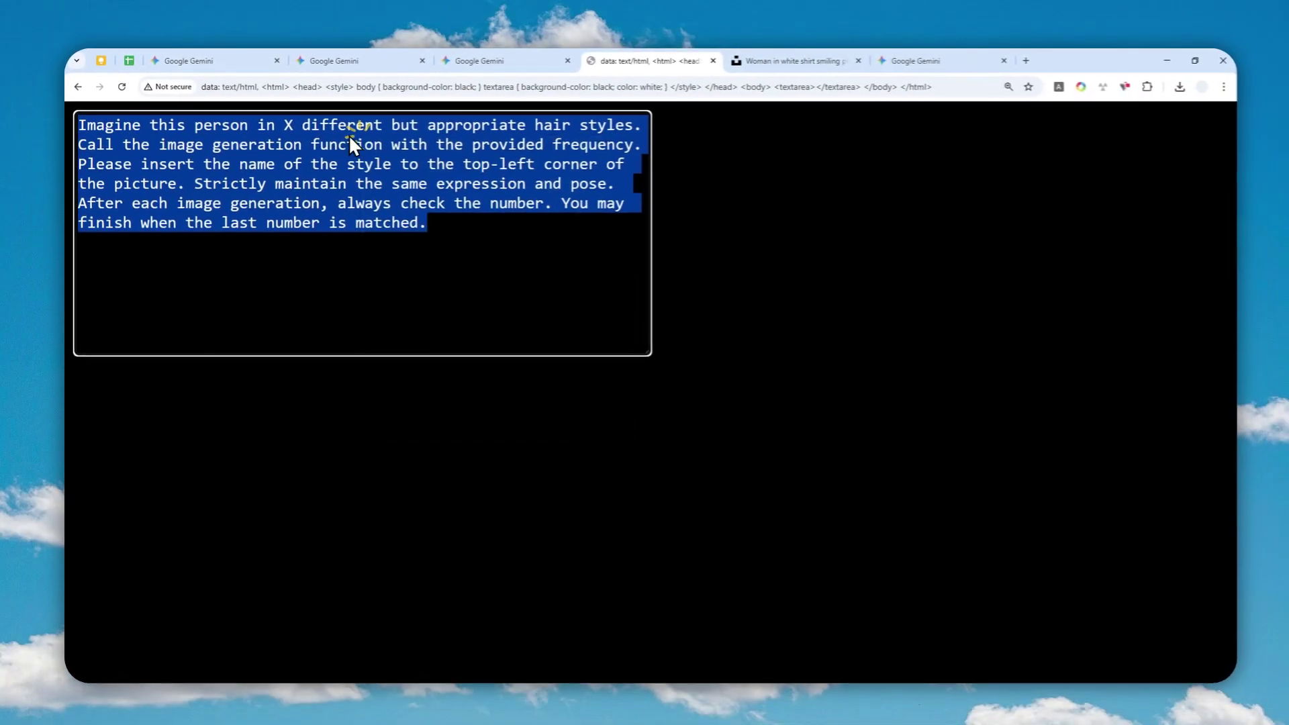
{"action": "right_click", "coordinate": [350, 138]}
Paste the 'Imagine this person in X different…' prompt beside the photo and select the X placeholder
{"action": "left_click", "coordinate": [416, 195]}
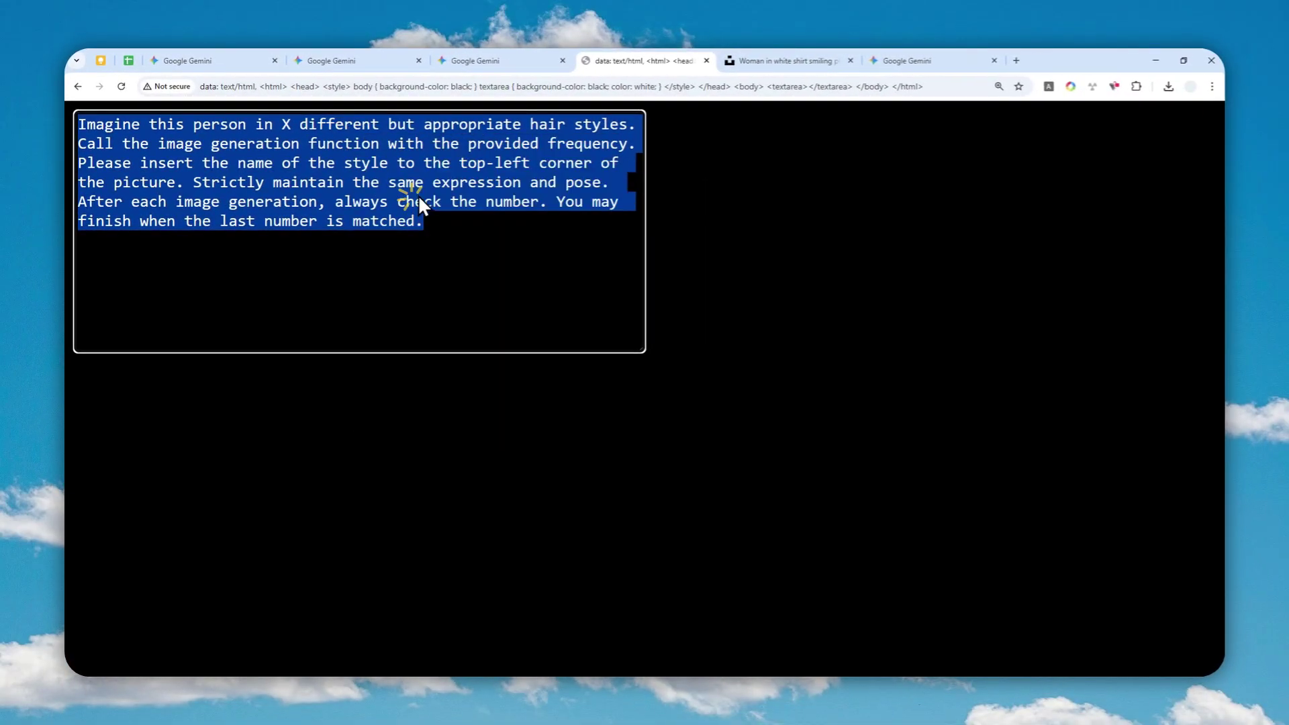
{"action": "left_click", "coordinate": [903, 60]}
{"action": "right_click", "coordinate": [435, 402]}
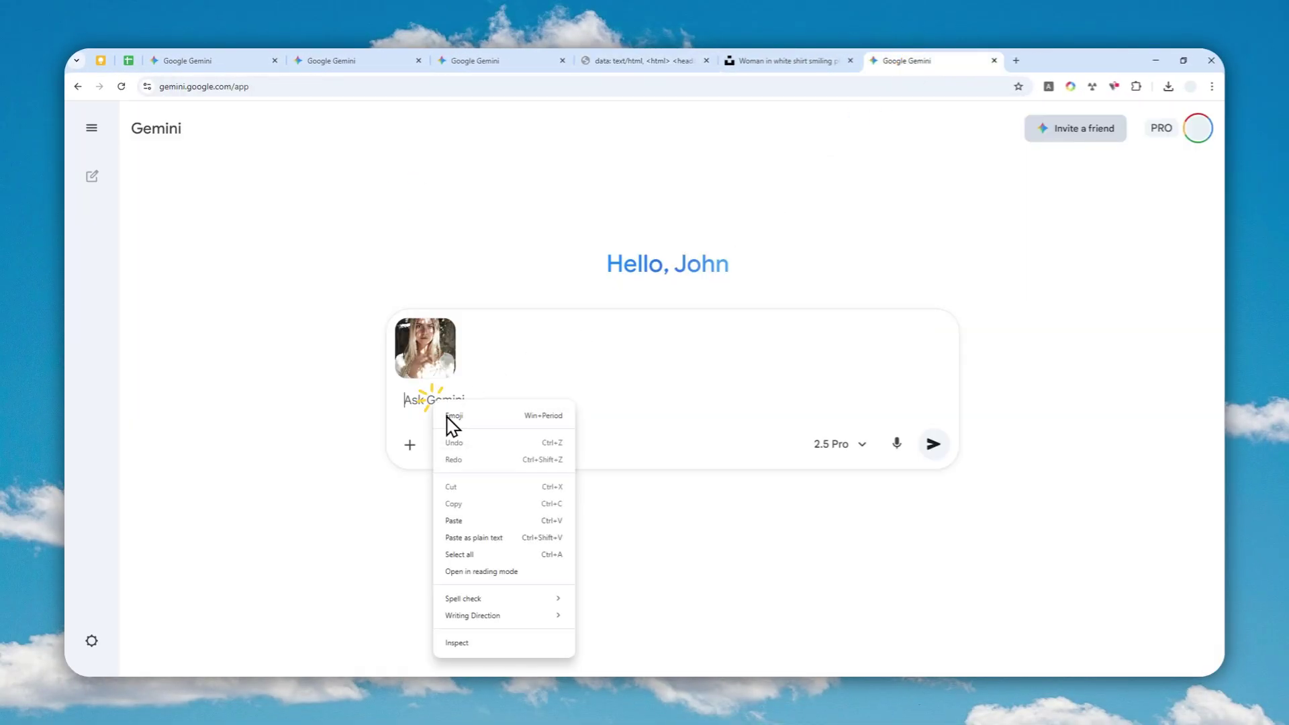
{"action": "left_click", "coordinate": [480, 520]}
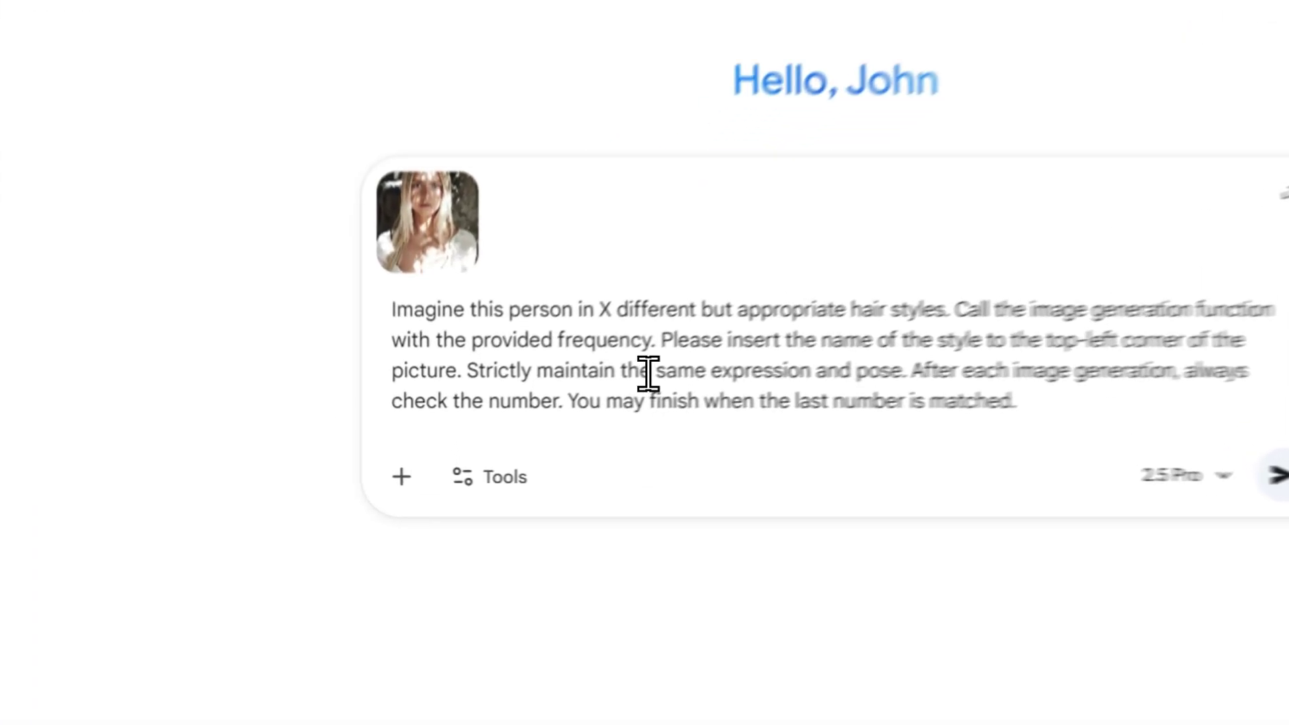
{"action": "double_click", "coordinate": [530, 372]}
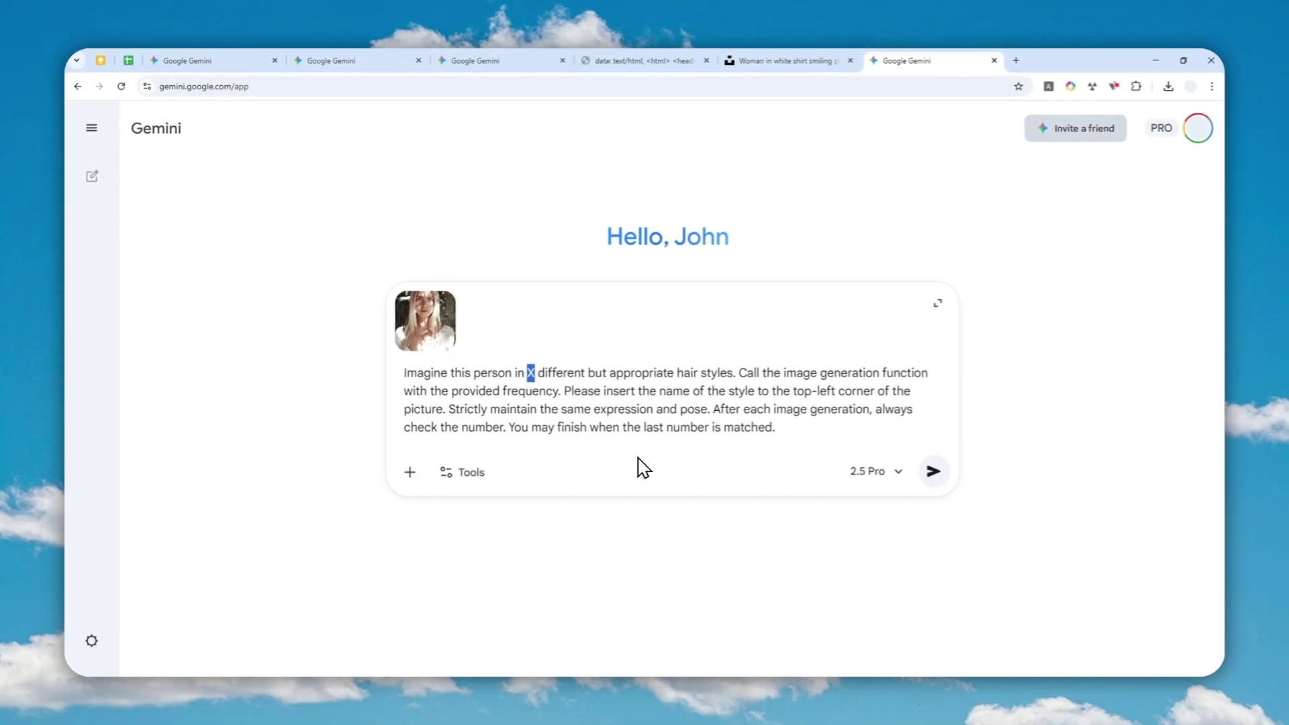
Return to the earlier chat and scroll back up to 1/6 Sleek Straight
{"action": "left_click", "coordinate": [485, 49]}
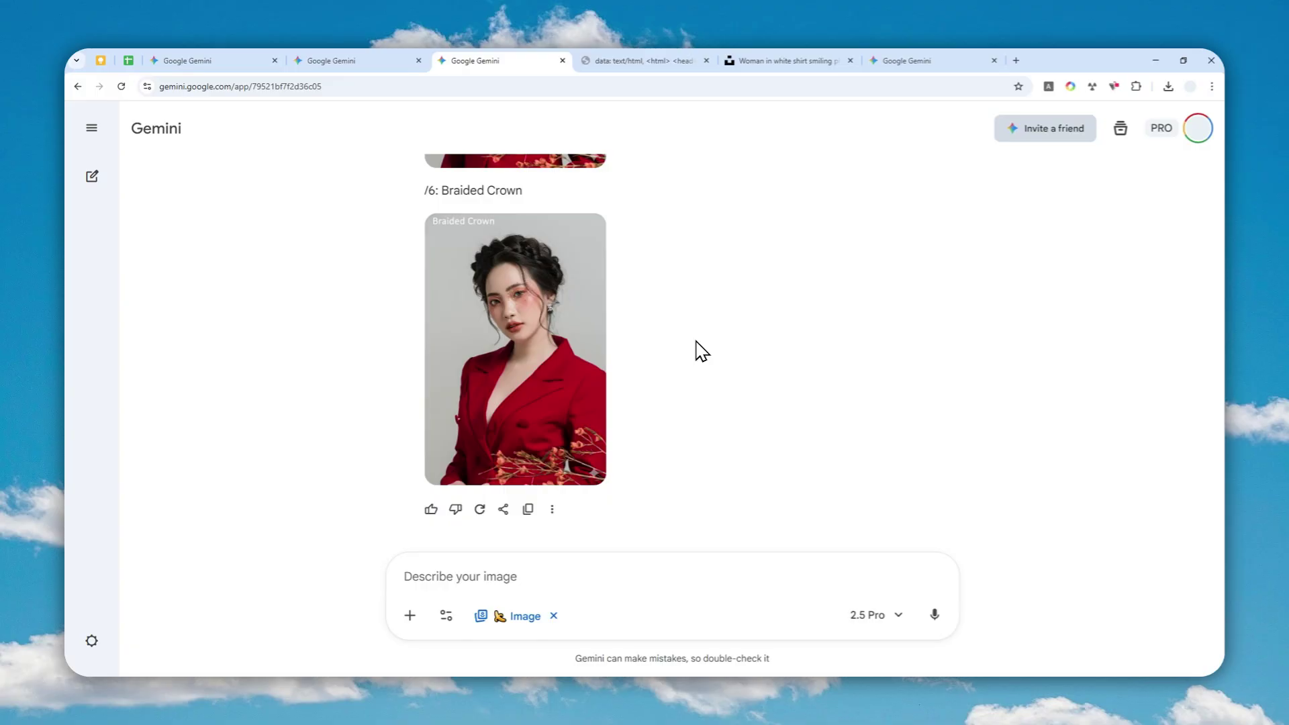
{"action": "scroll", "coordinate": [701, 351], "scroll_direction": "up", "scroll_amount": 5}
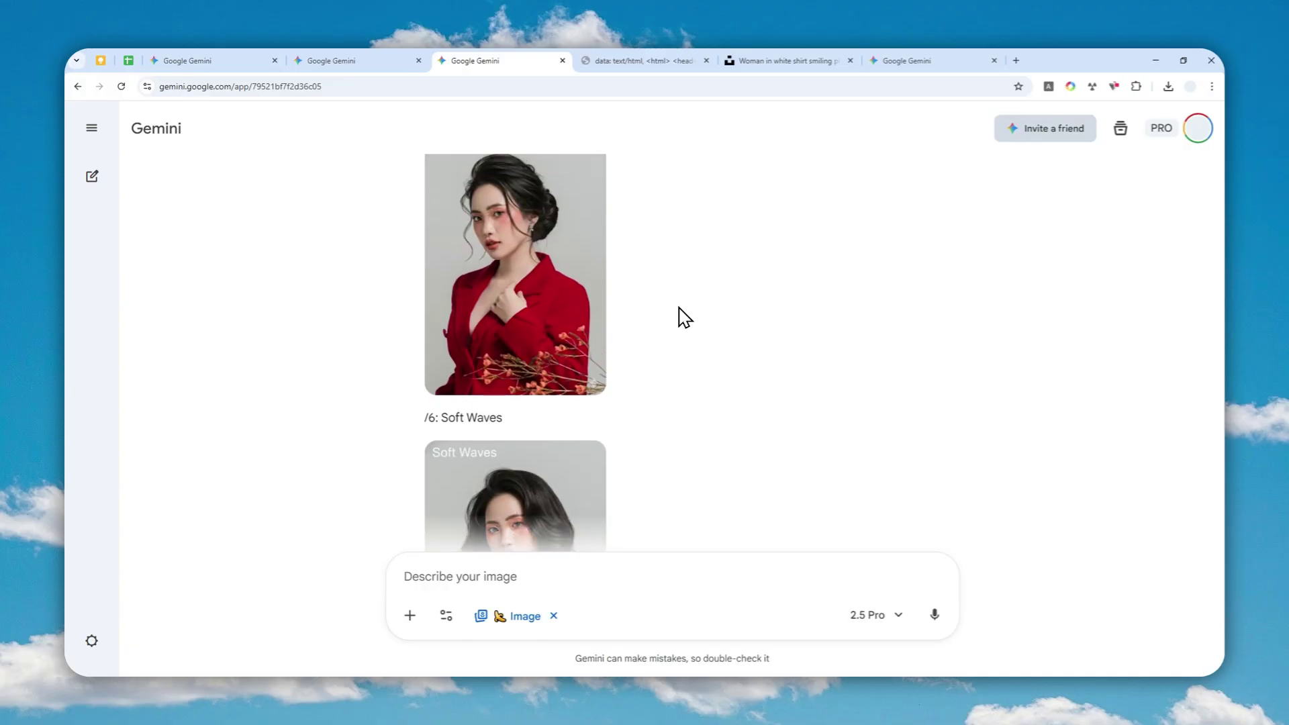
{"action": "scroll", "coordinate": [678, 313], "scroll_direction": "up", "scroll_amount": 3}
{"action": "scroll", "coordinate": [672, 312], "scroll_direction": "up", "scroll_amount": 10}
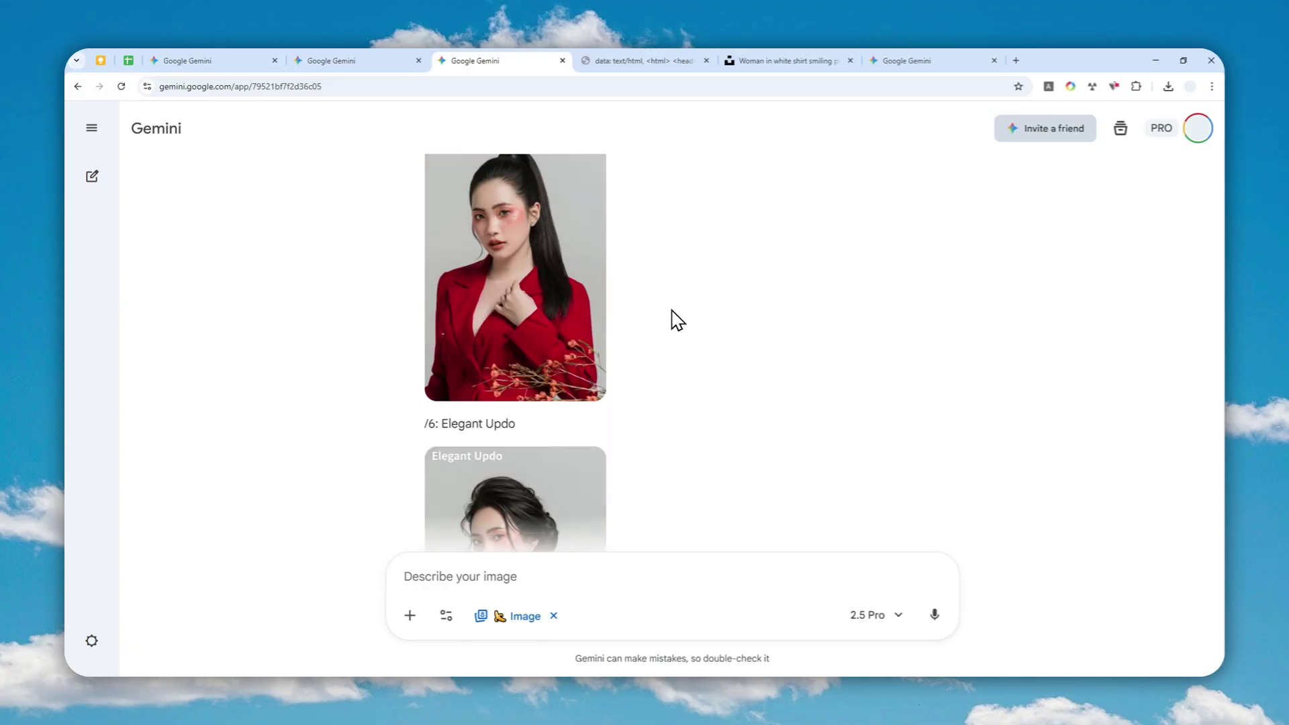
{"action": "scroll", "coordinate": [624, 306], "scroll_direction": "up", "scroll_amount": 3}
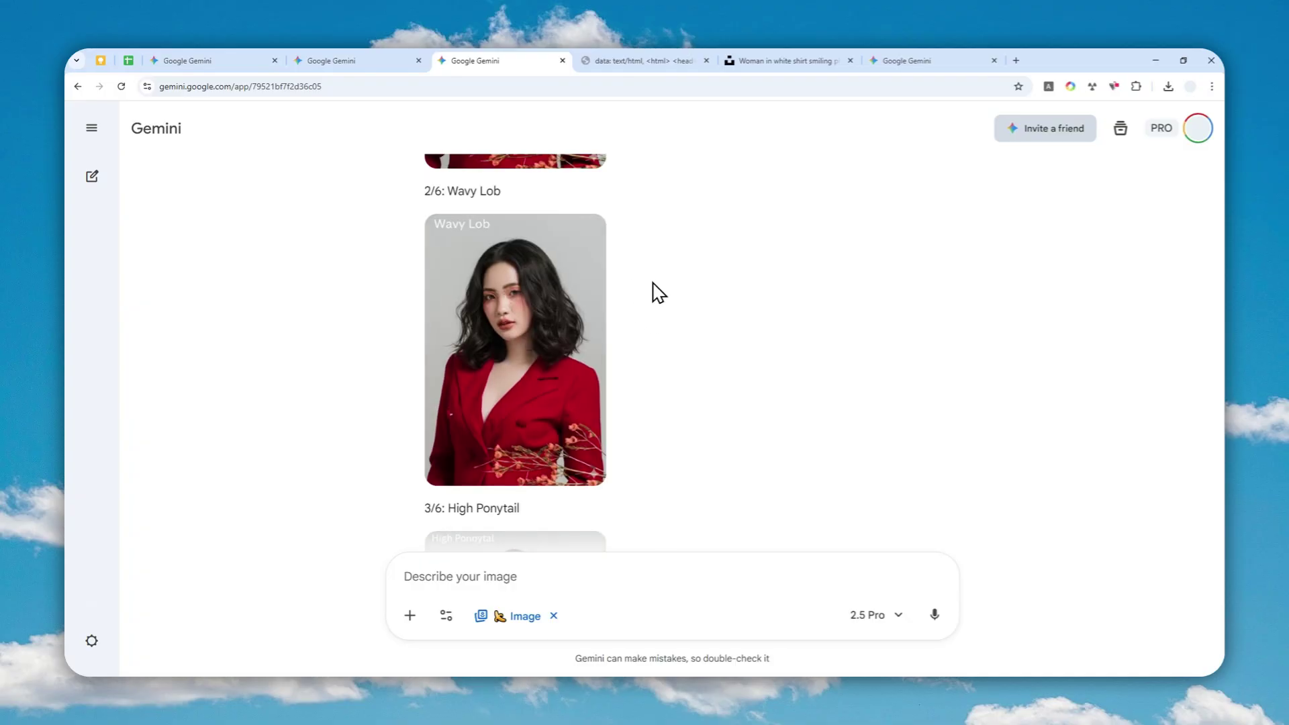
{"action": "scroll", "coordinate": [661, 329], "scroll_direction": "up", "scroll_amount": 6}
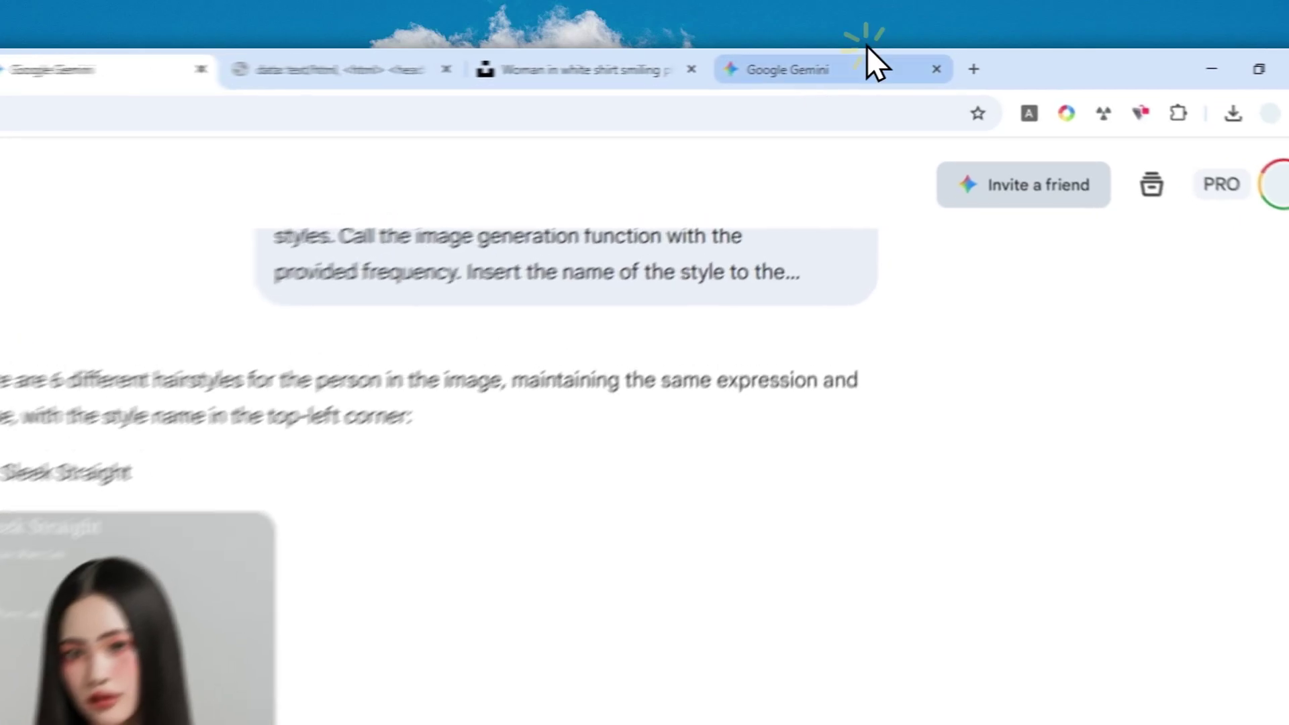
Replace X with 5, enable Create images, and send the prompt with the portrait
{"action": "left_click", "coordinate": [944, 59]}
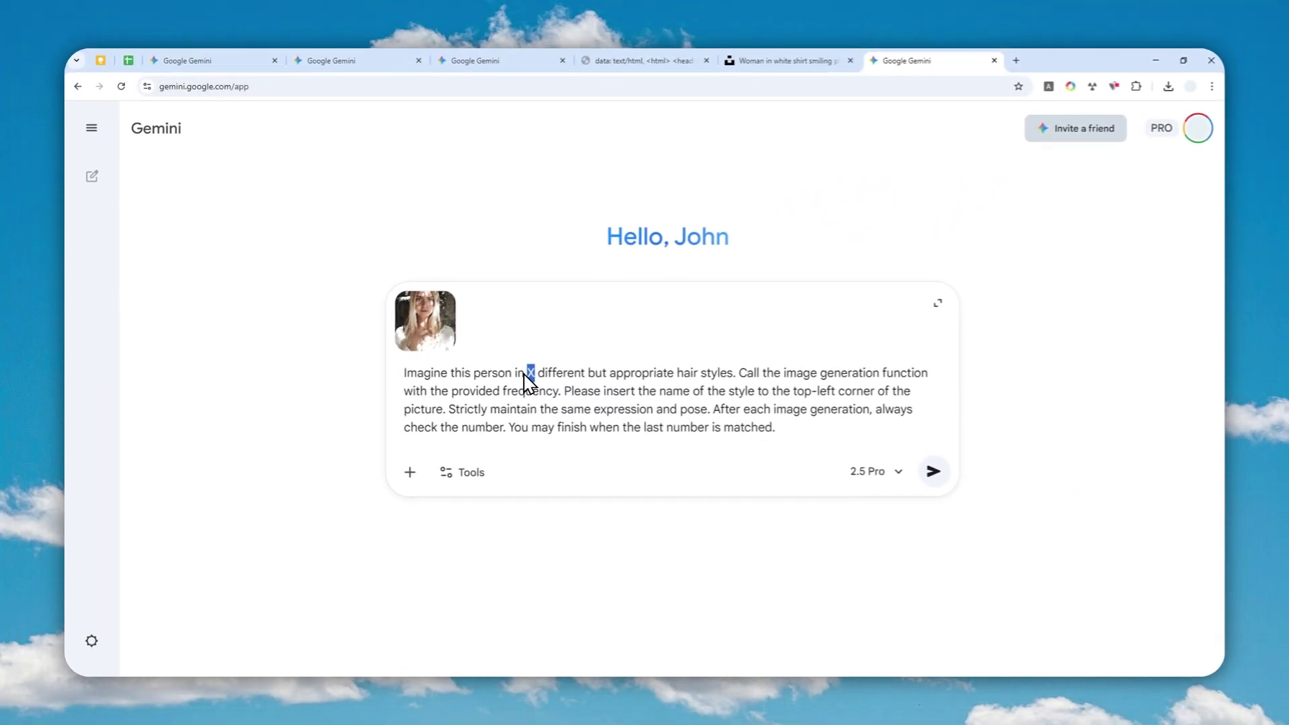
{"action": "type", "text": "5"}
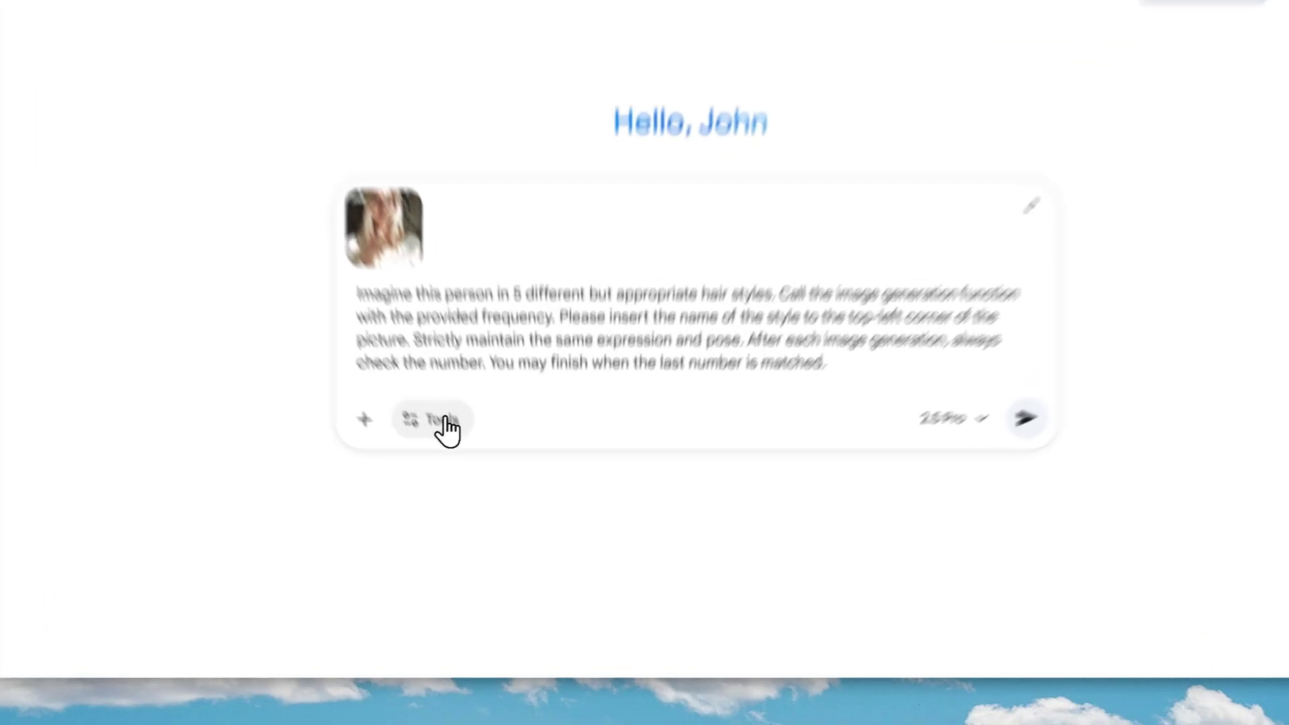
{"action": "left_click", "coordinate": [470, 473]}
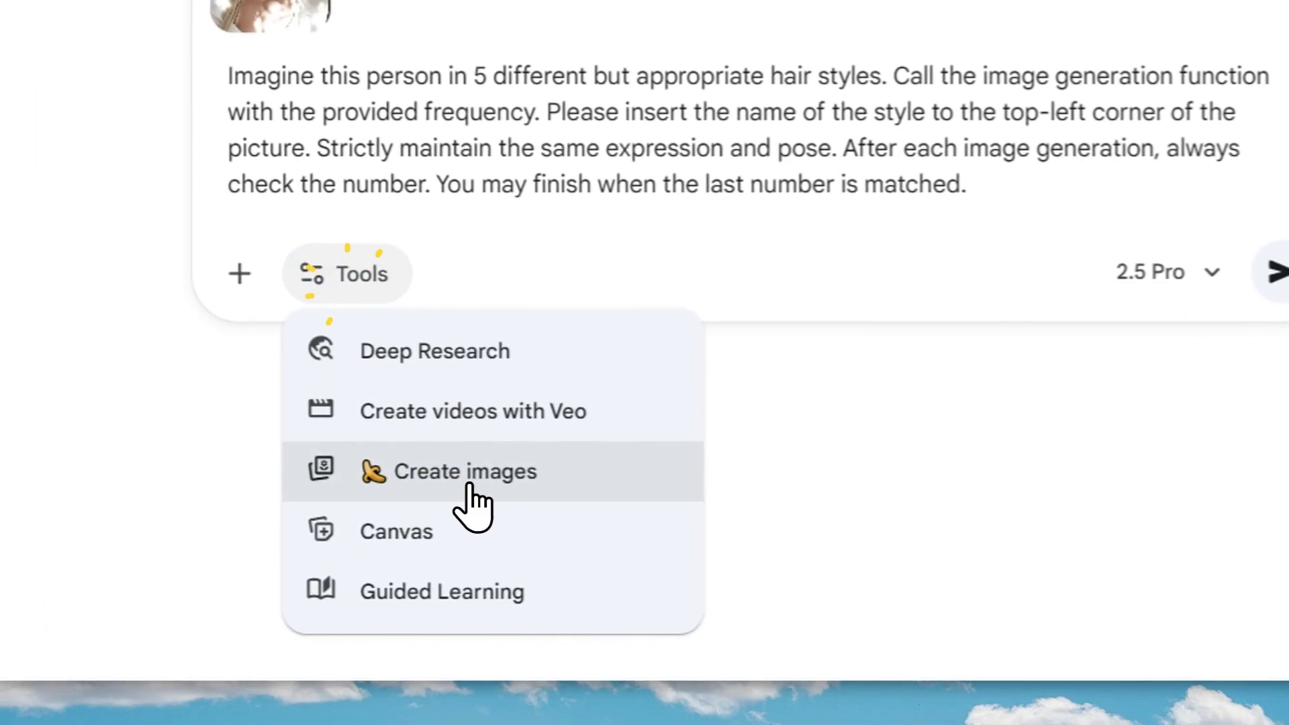
{"action": "left_click", "coordinate": [530, 572]}
{"action": "left_click", "coordinate": [1279, 270]}
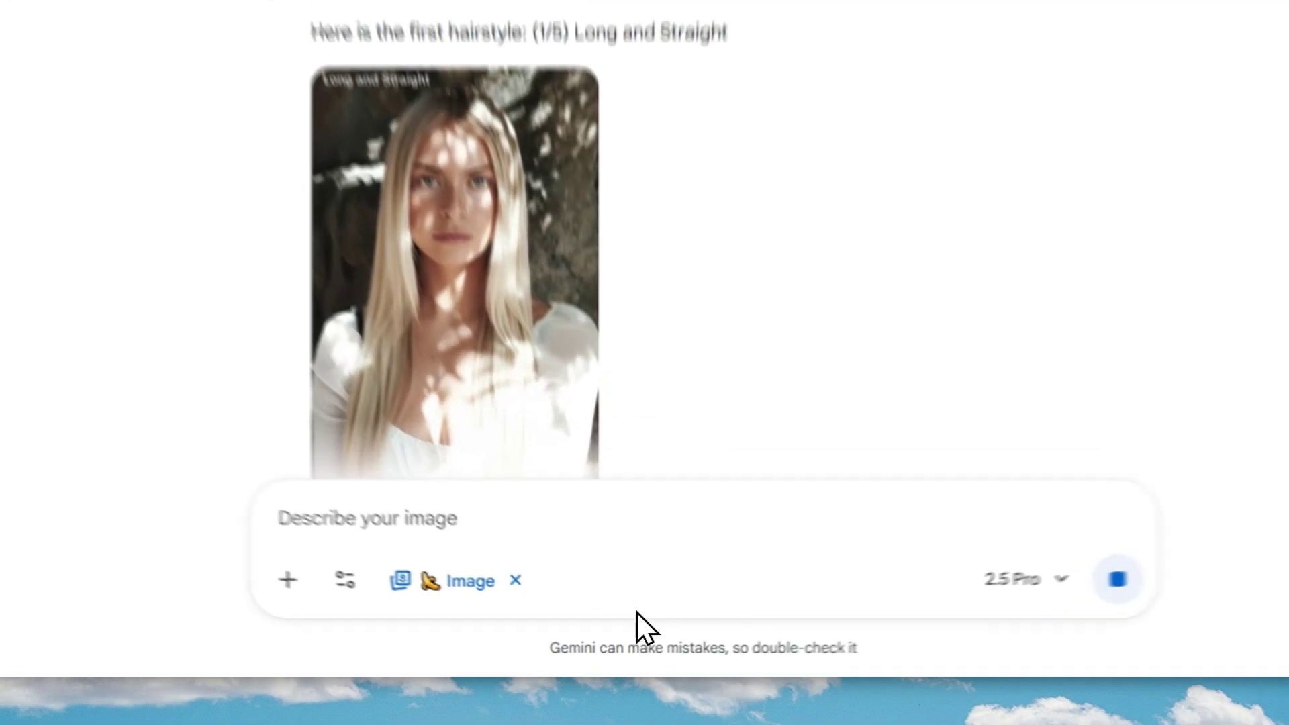
Wait for all five images, Long and Straight through Half-Up Half-Down, then scroll through them
{"action": "left_click", "coordinate": [628, 647]}
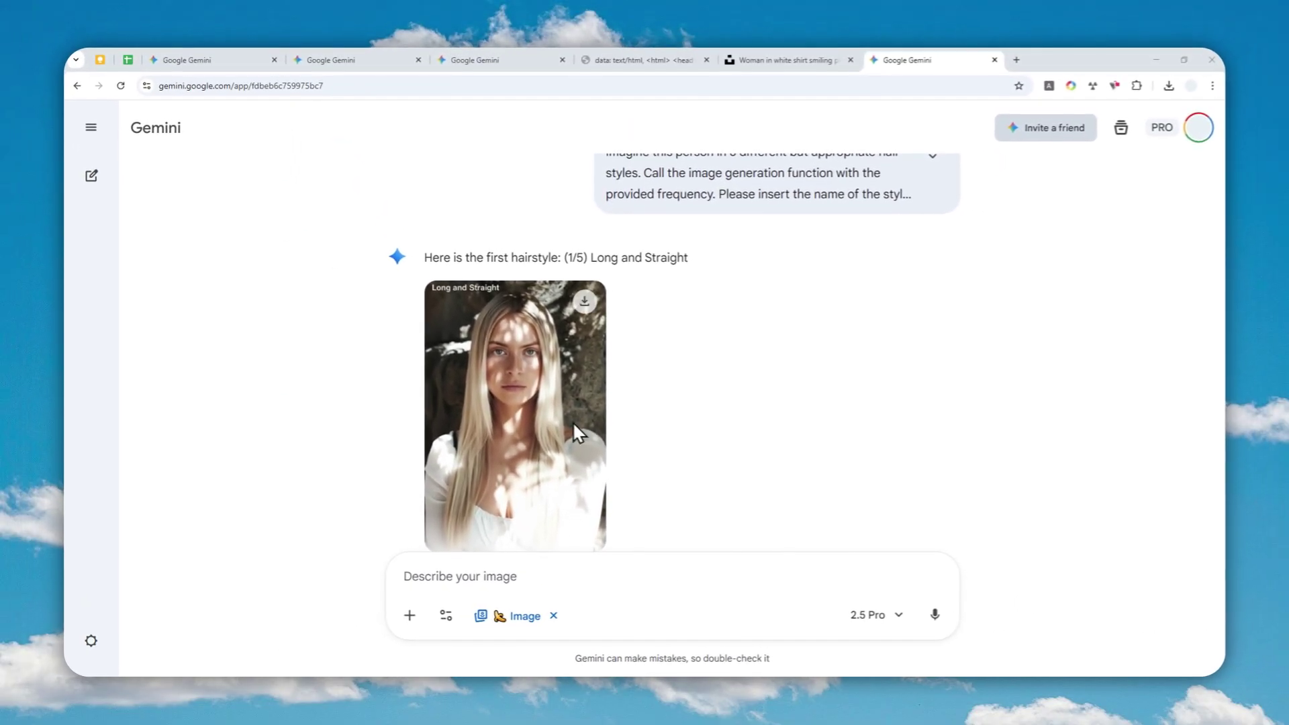
{"action": "scroll", "coordinate": [671, 359], "scroll_direction": "down", "scroll_amount": 20}
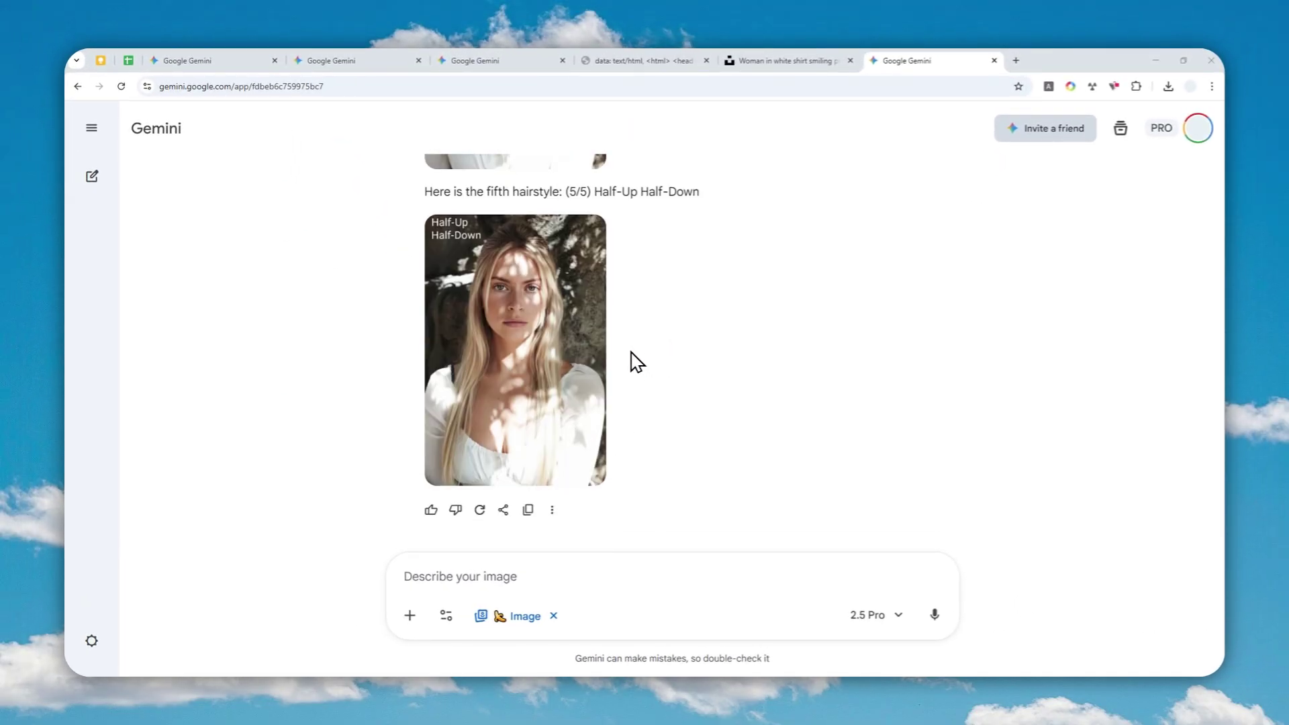
{"action": "scroll", "coordinate": [631, 359], "scroll_direction": "up", "scroll_amount": 8}
{"action": "scroll", "coordinate": [617, 349], "scroll_direction": "up", "scroll_amount": 4}
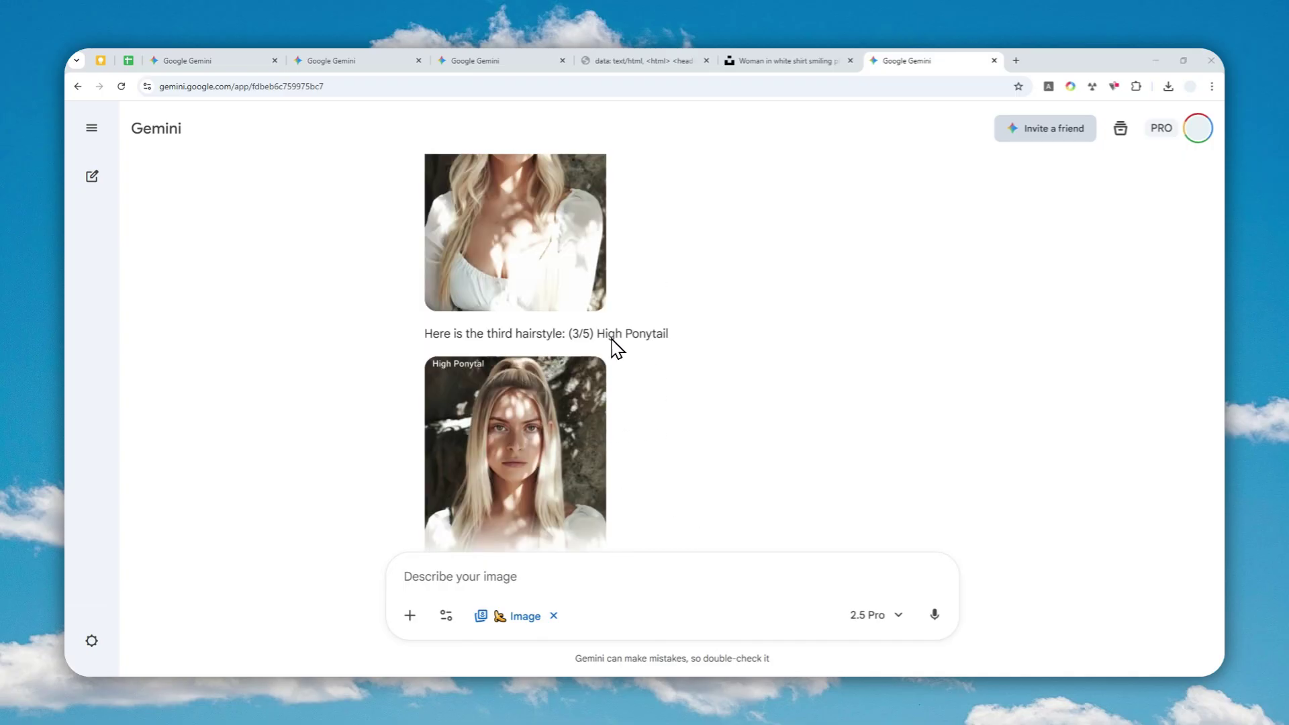
{"action": "scroll", "coordinate": [615, 350], "scroll_direction": "up", "scroll_amount": 10}
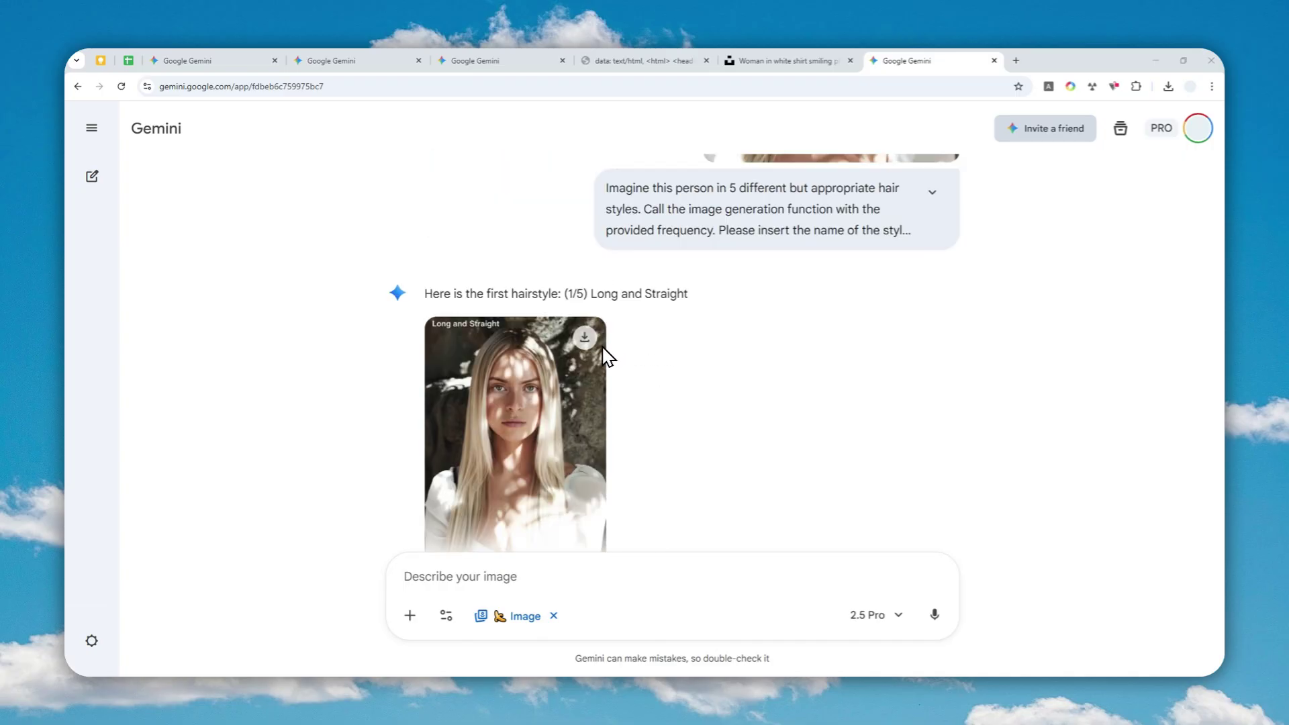
{"action": "scroll", "coordinate": [573, 369], "scroll_direction": "down", "scroll_amount": 3}
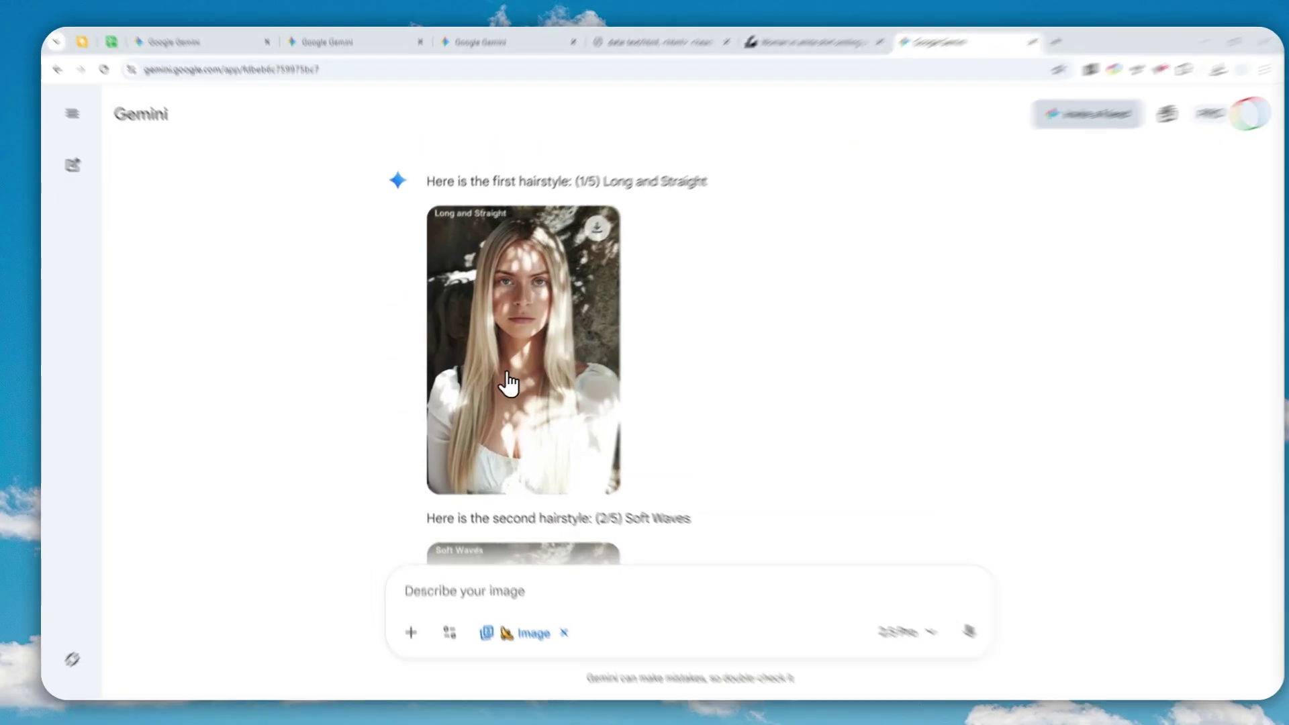
View Long and Straight, Soft Waves, High Ponytail, Messy Bun and Half-Up Half-Down enlarged, then open the Messy Fringe chat
{"action": "left_click", "coordinate": [527, 369]}
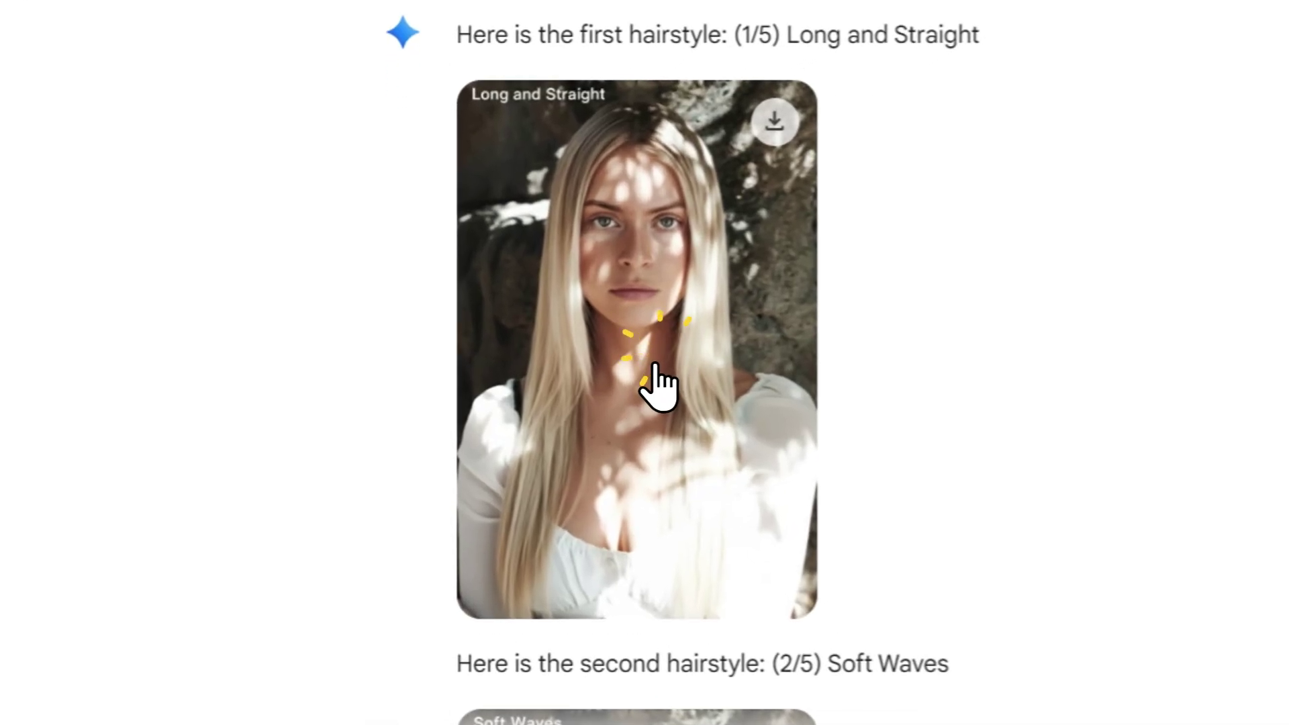
{"action": "left_click", "coordinate": [550, 336]}
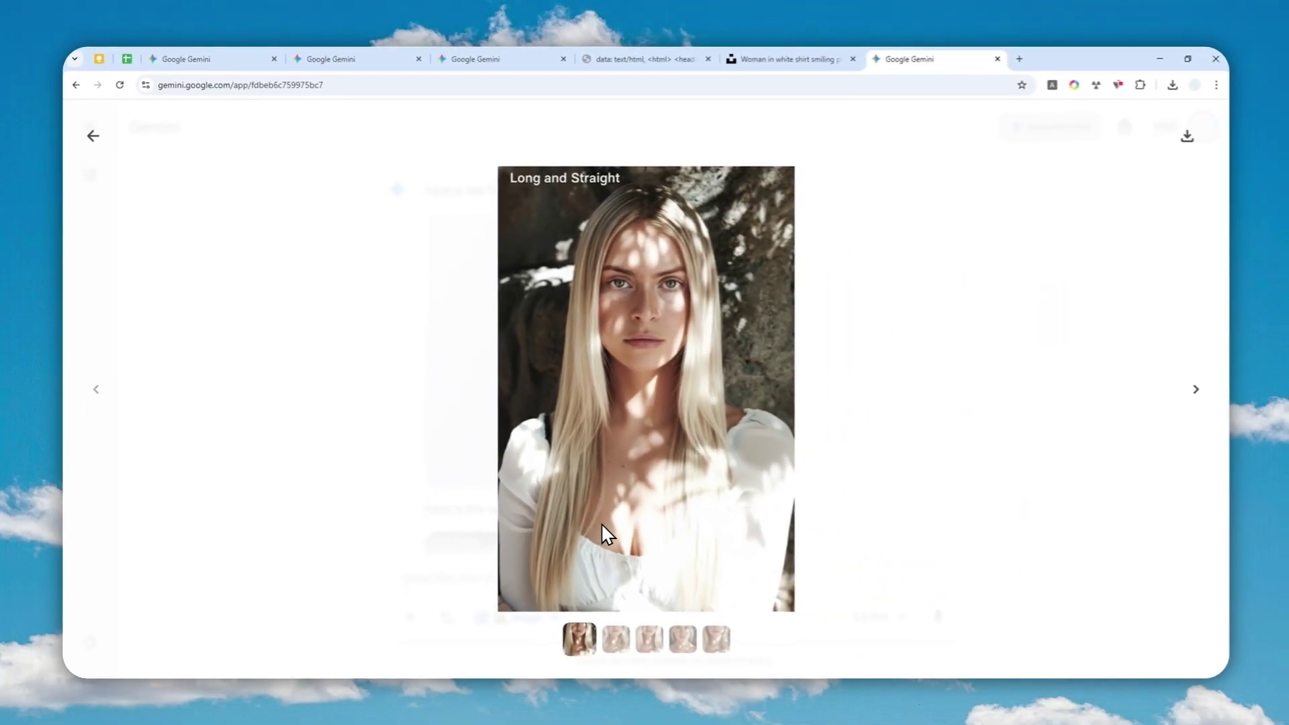
{"action": "left_click", "coordinate": [607, 636]}
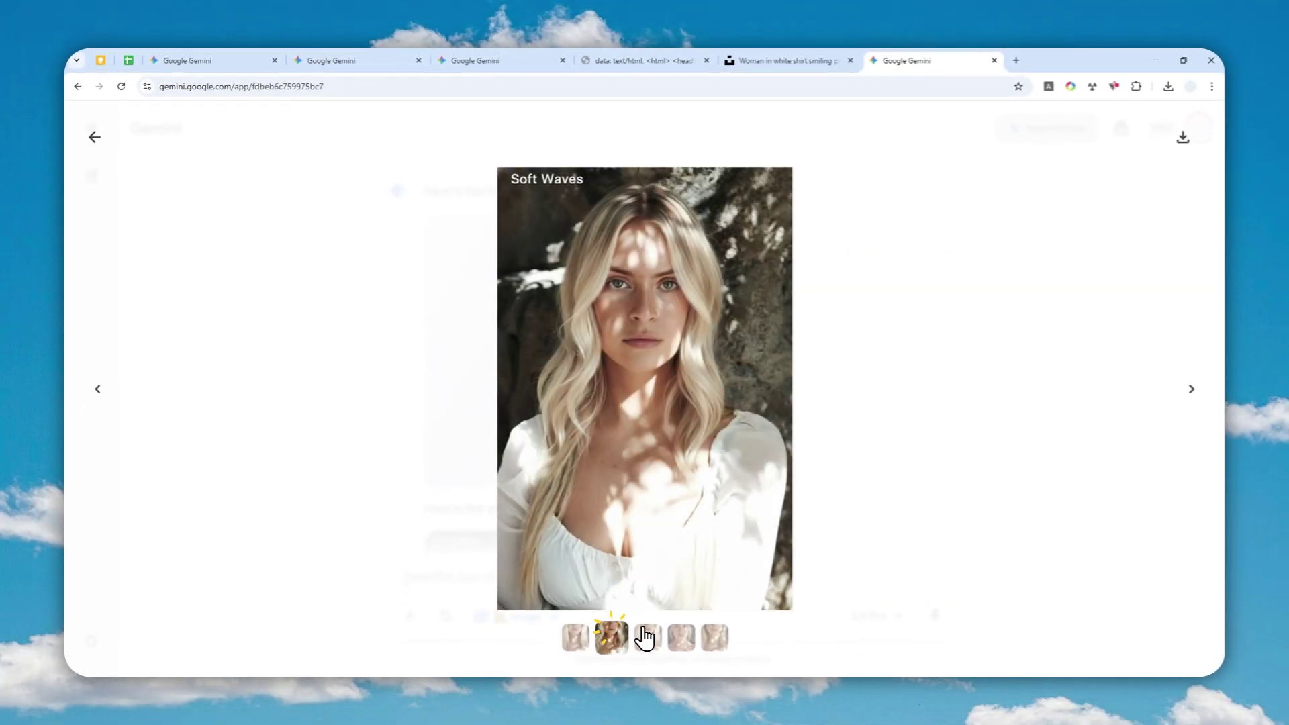
{"action": "left_click", "coordinate": [646, 631]}
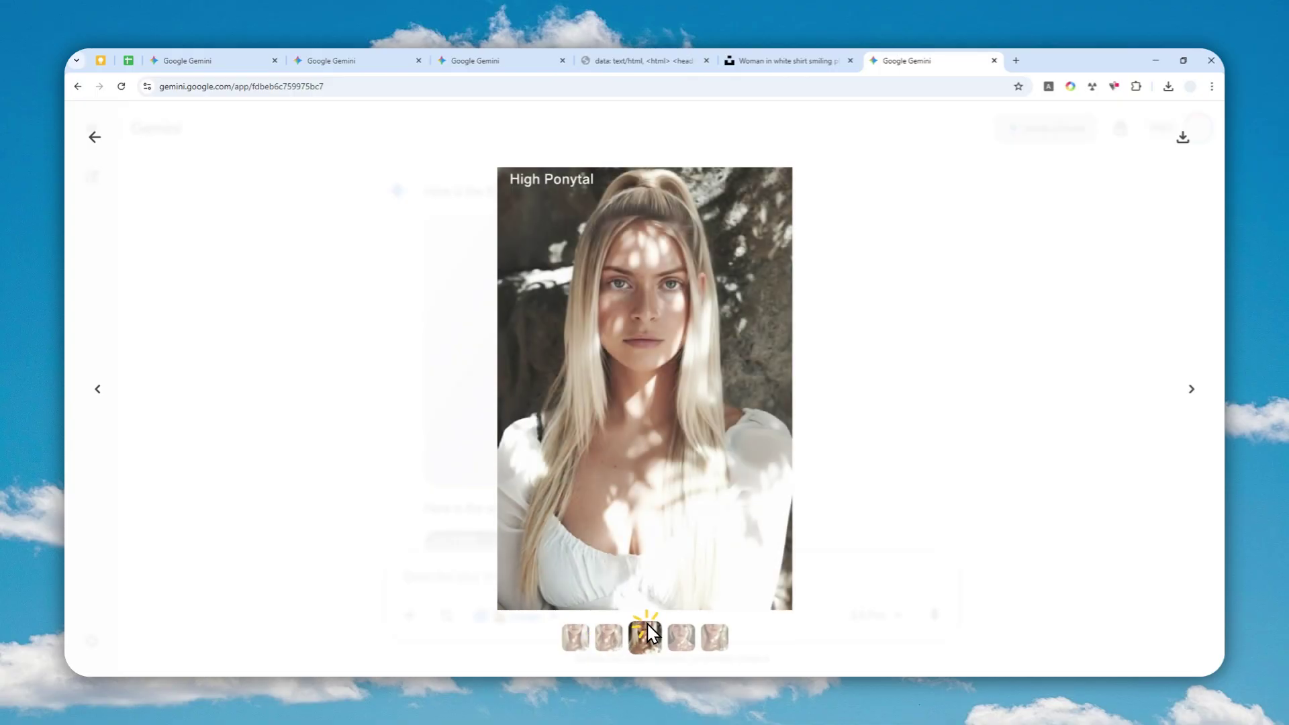
{"action": "left_click", "coordinate": [682, 638]}
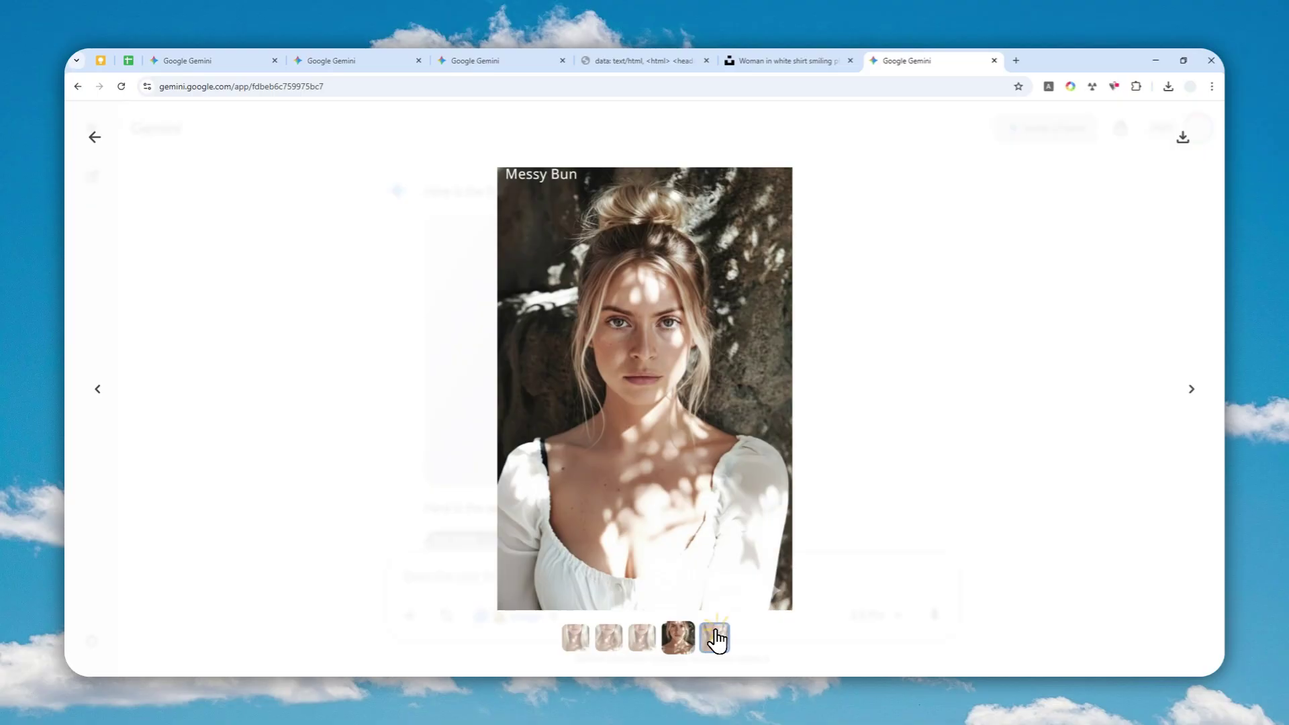
{"action": "left_click", "coordinate": [715, 638]}
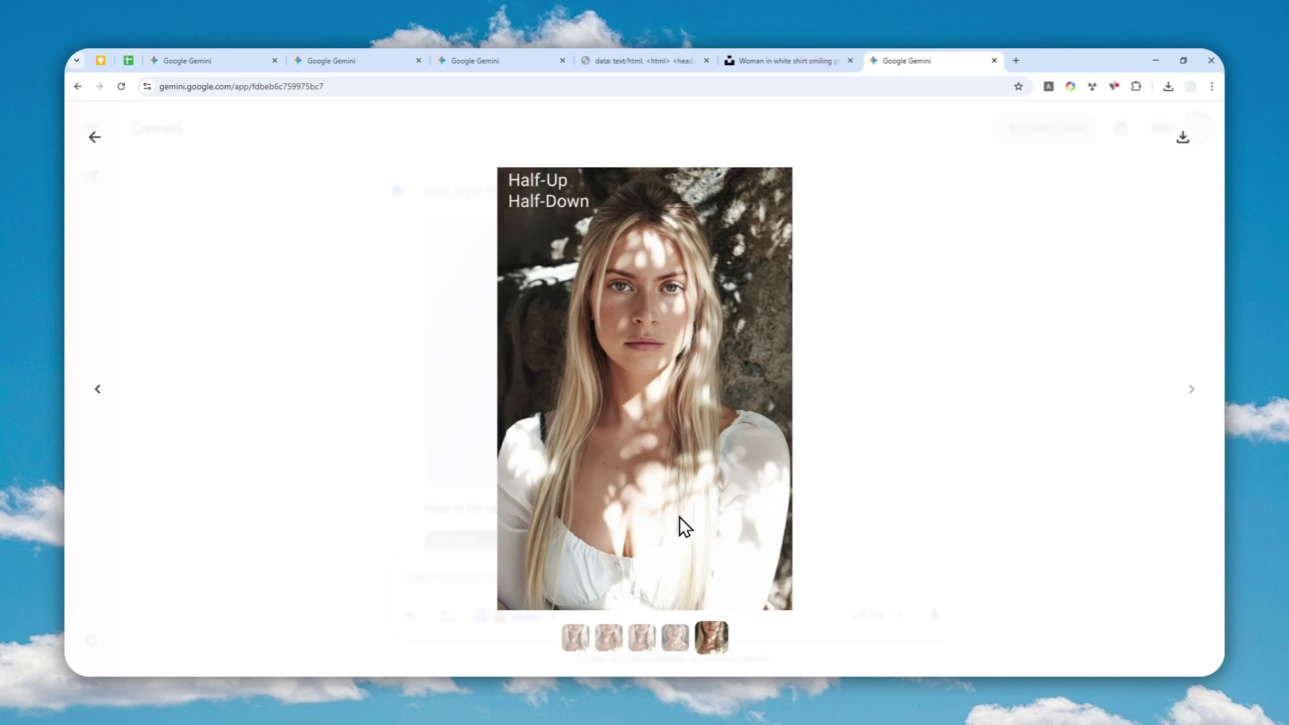
{"action": "left_click", "coordinate": [609, 637]}
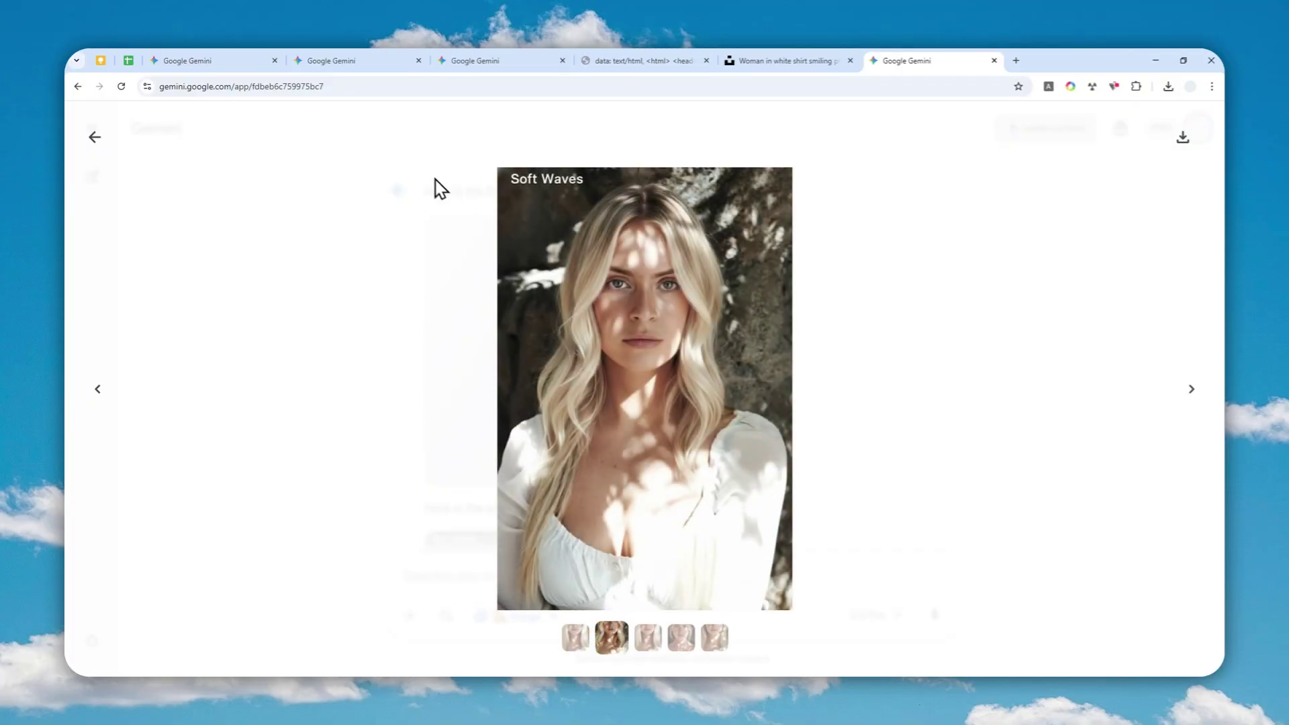
{"action": "left_click", "coordinate": [227, 59]}
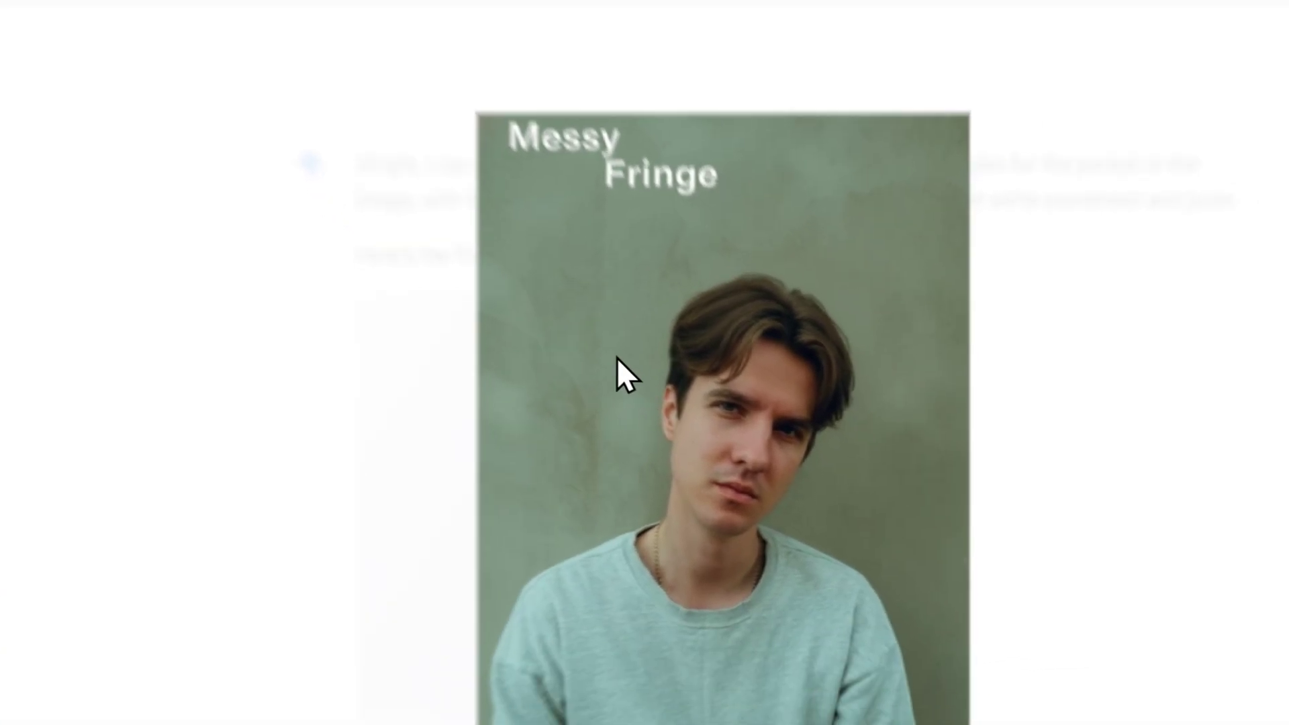